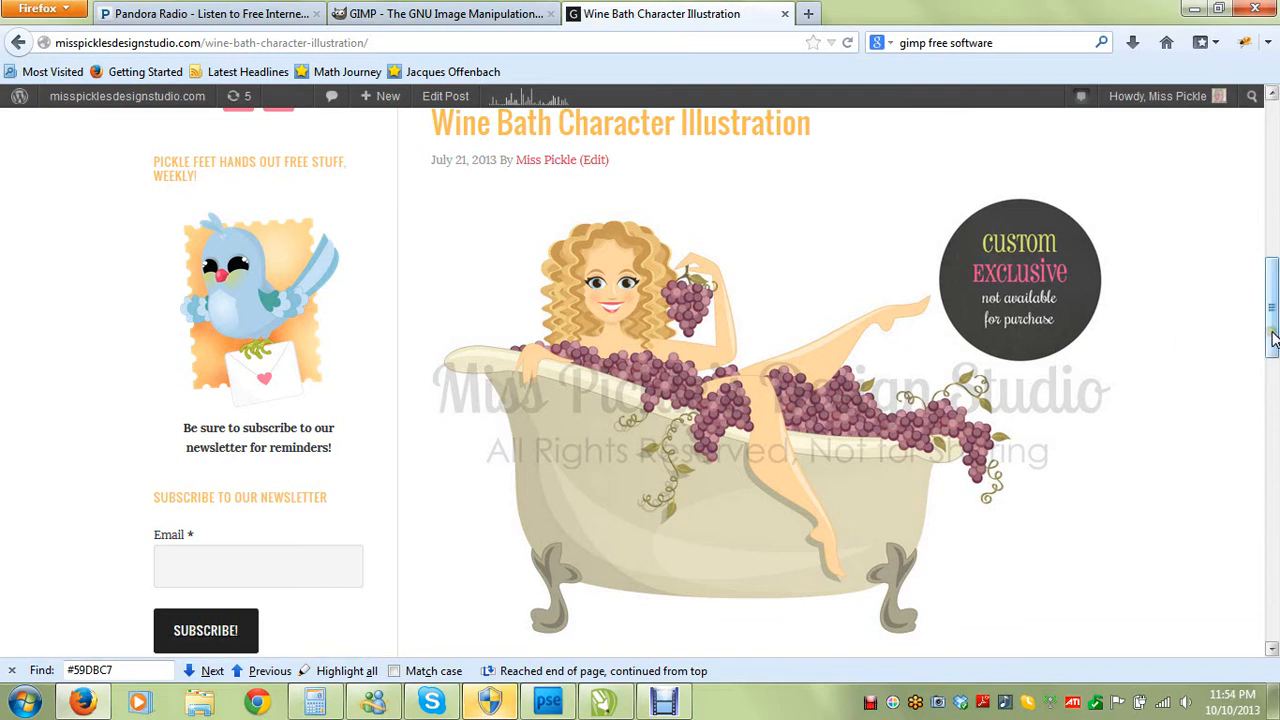
Switch to Photoshop Elements and hide the white Layer 2 in the mpdswatermark document.
{"action": "scroll", "coordinate": [1272, 340], "scroll_direction": "down", "scroll_amount": 1}
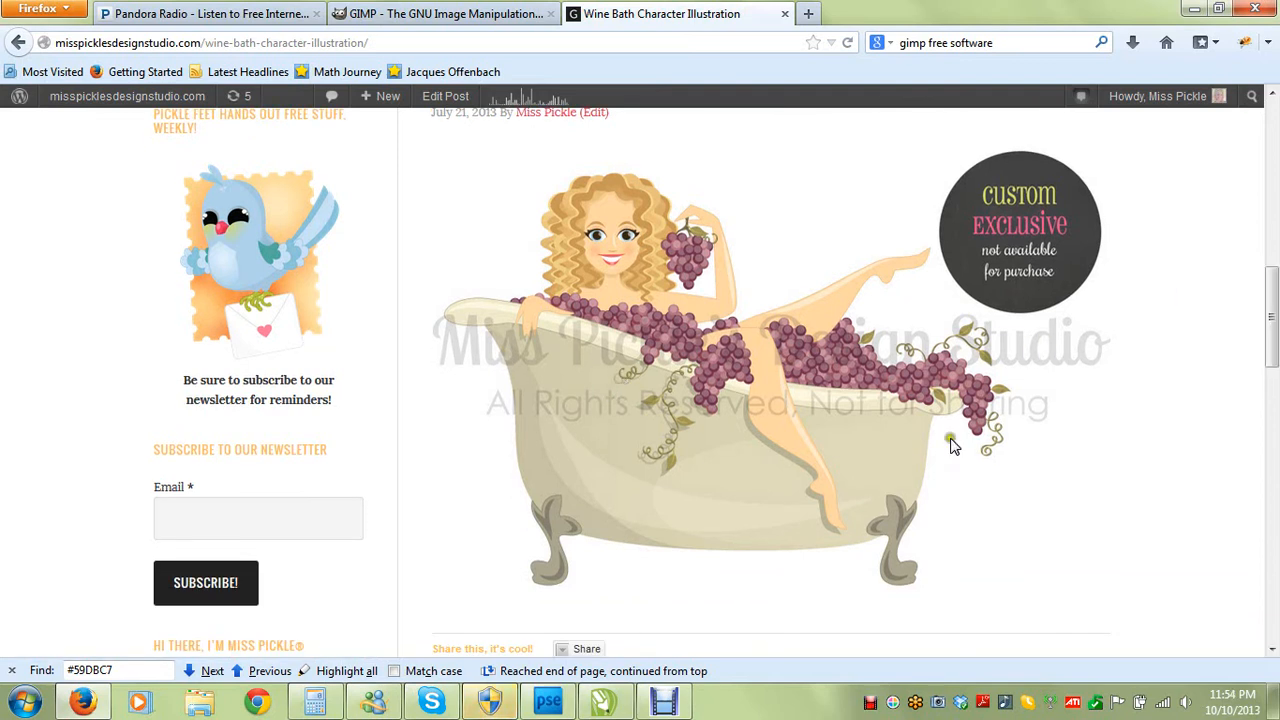
{"action": "left_click", "coordinate": [600, 703]}
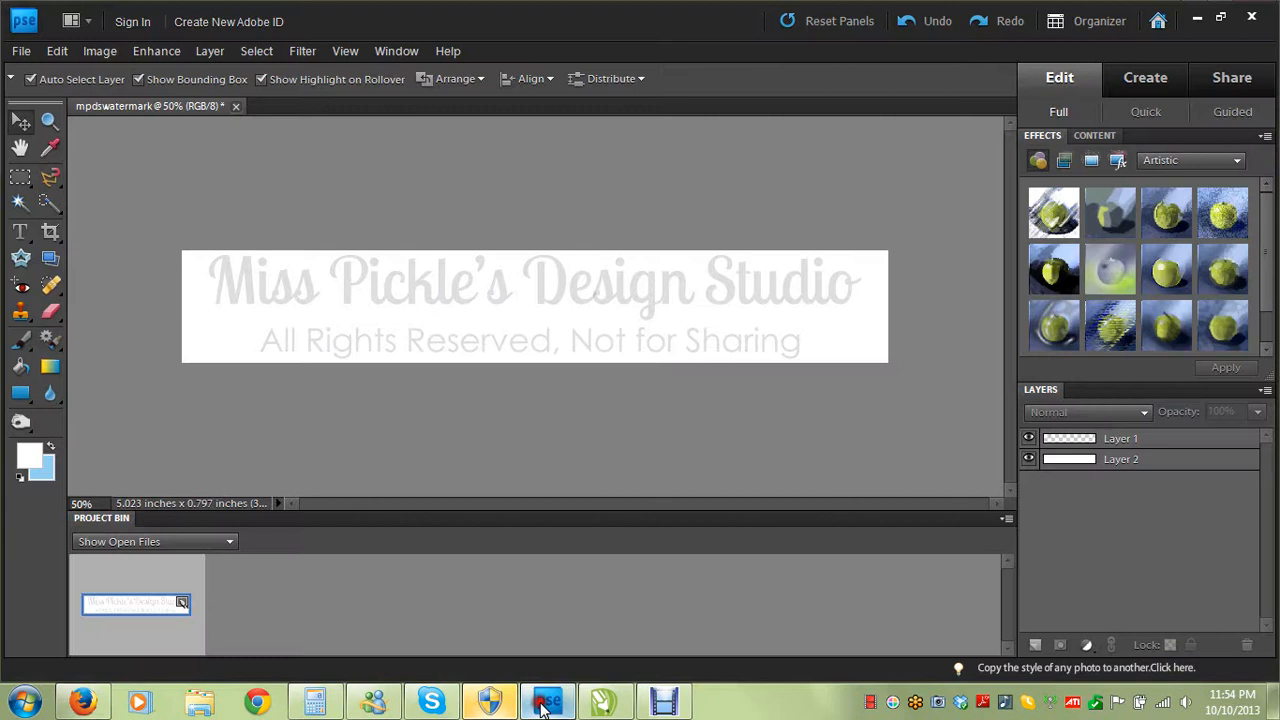
{"action": "left_click", "coordinate": [1029, 461]}
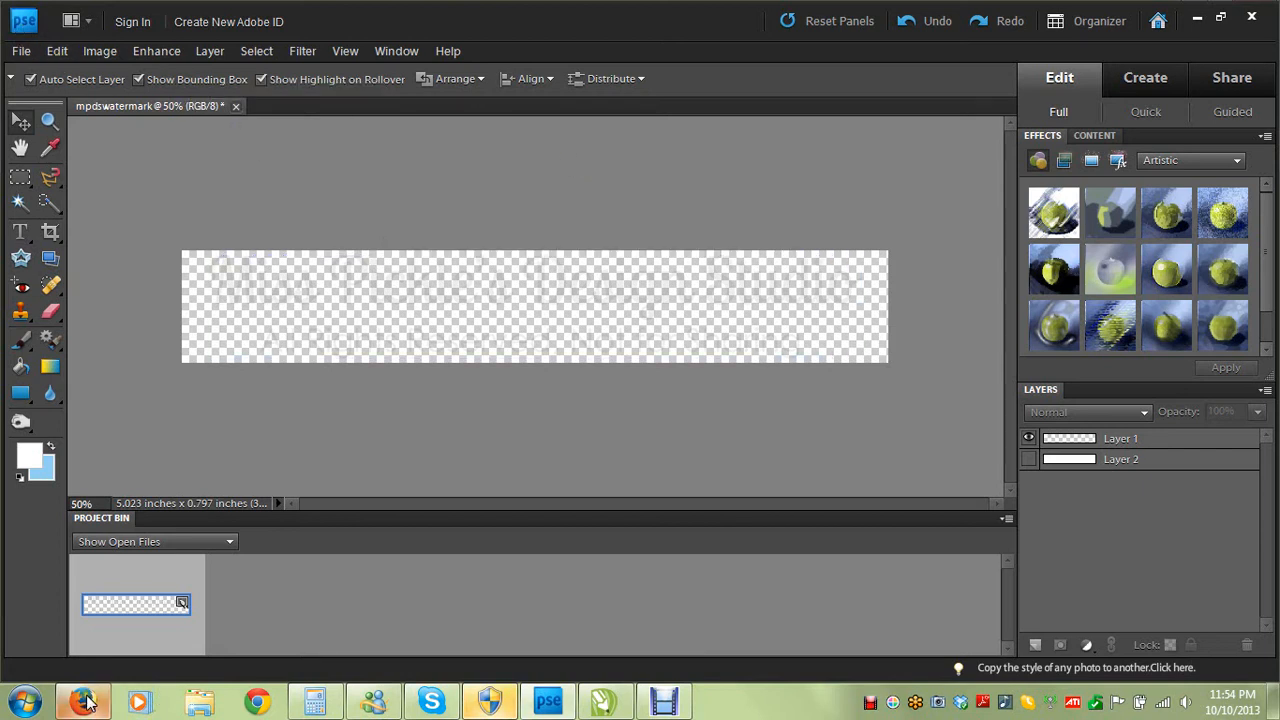
Switch to Firefox and view the already open GIMP website.
{"action": "mouse_move", "coordinate": [88, 703]}
{"action": "left_click", "coordinate": [125, 560]}
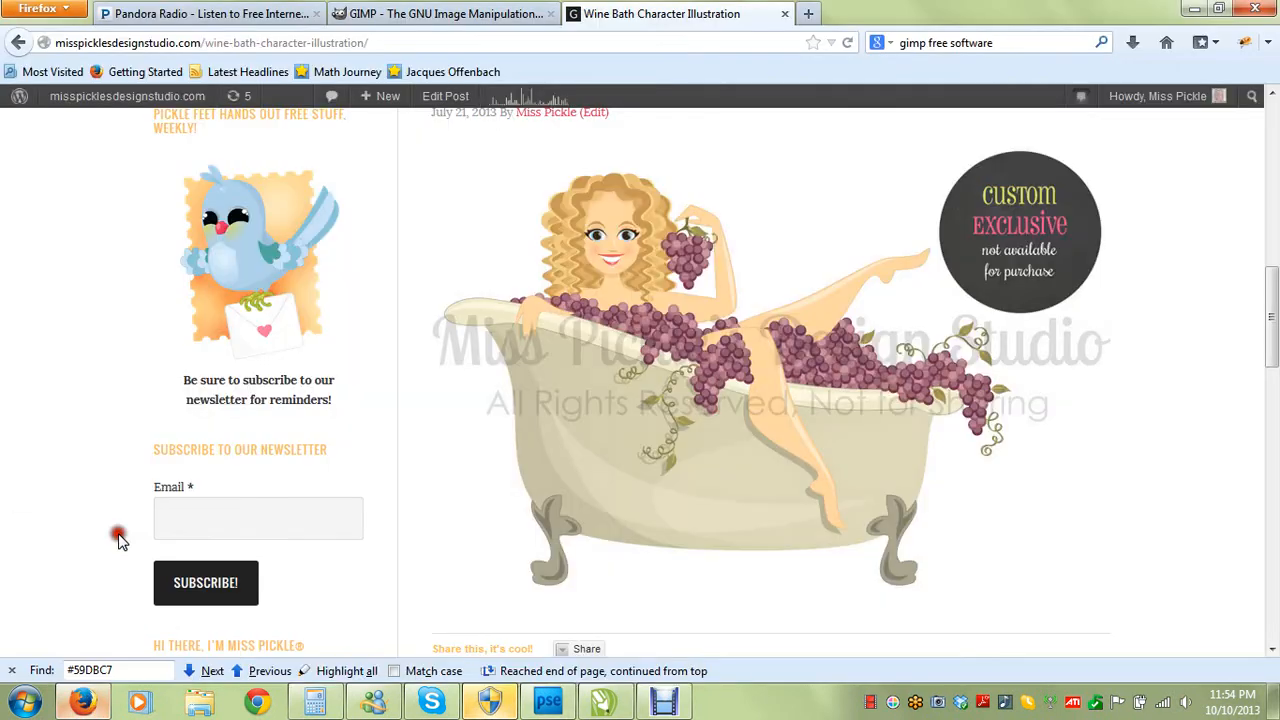
{"action": "left_click", "coordinate": [395, 14]}
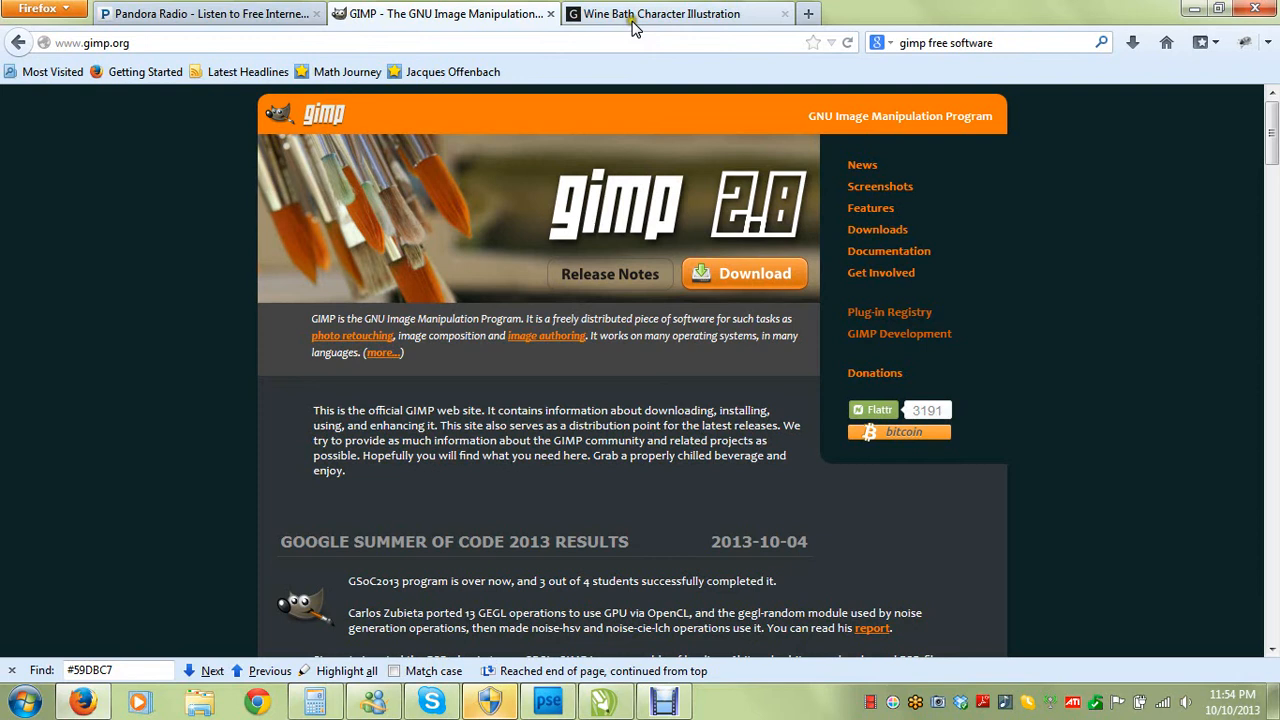
Open adobe.com in a new browser tab and view its home page.
{"action": "left_click", "coordinate": [808, 13]}
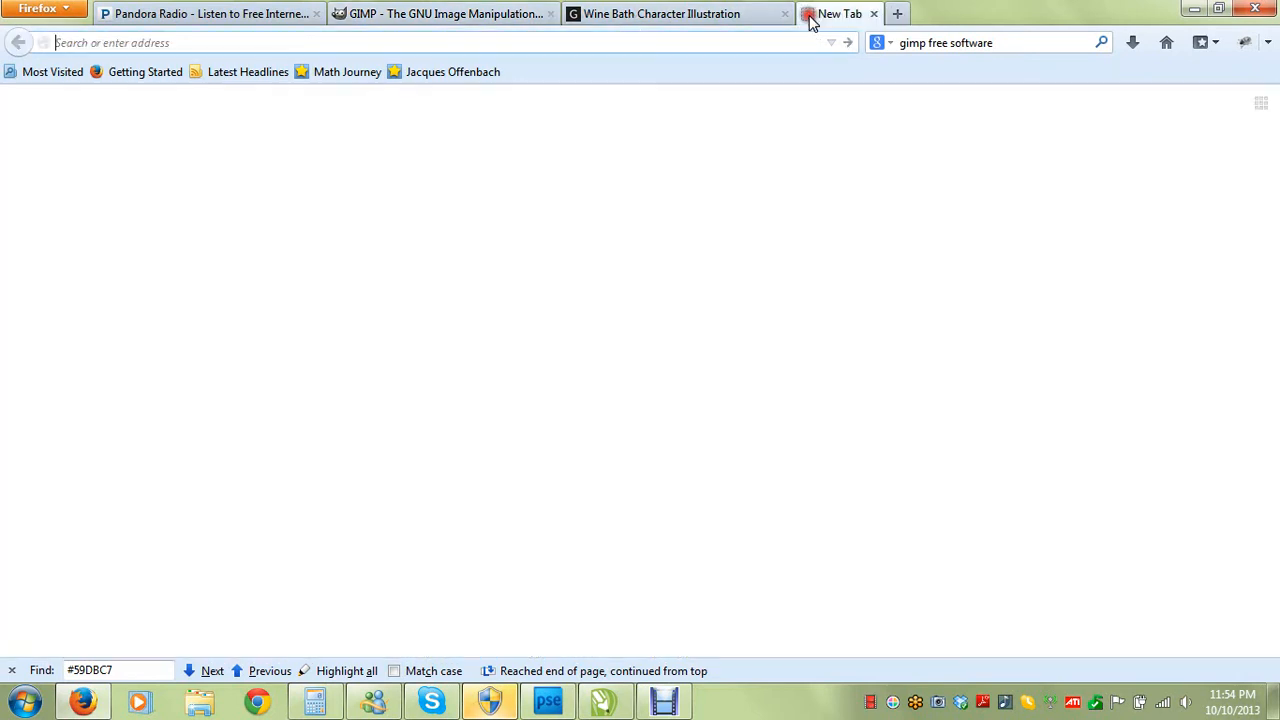
{"action": "left_click", "coordinate": [638, 42]}
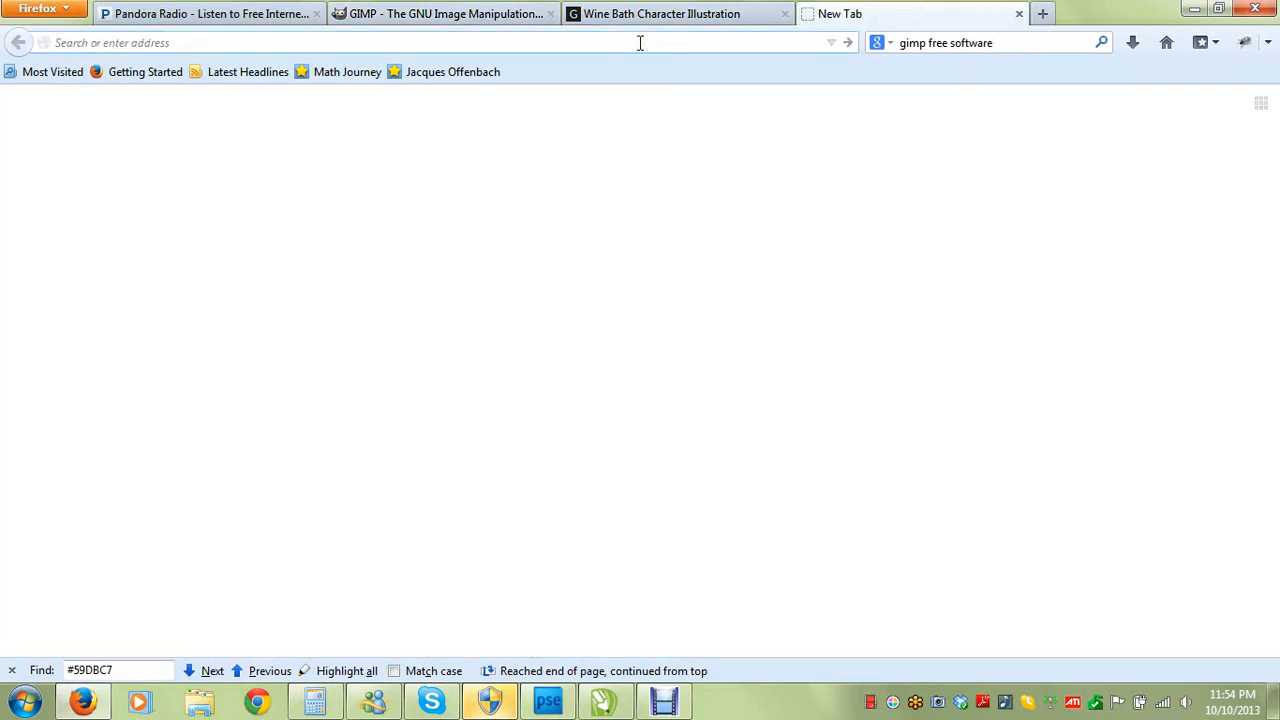
{"action": "type", "text": "adobe.c"}
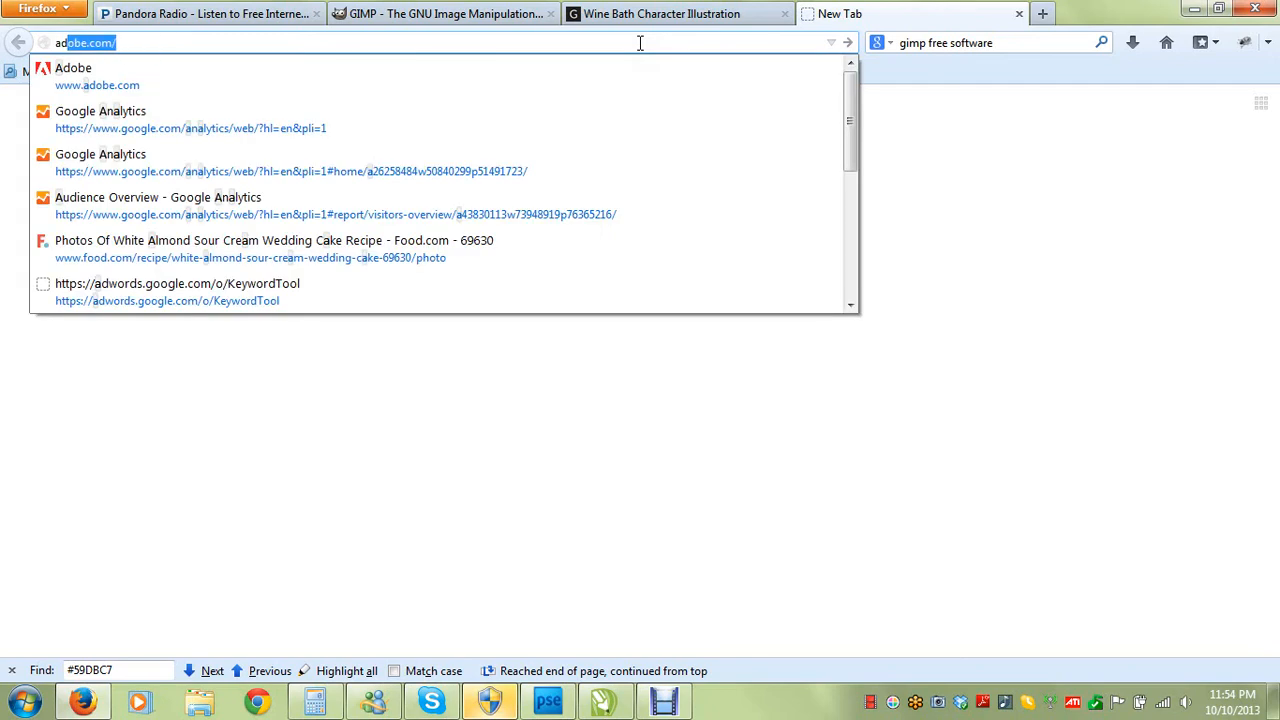
{"action": "type", "text": "om"}
{"action": "key", "text": "Return"}
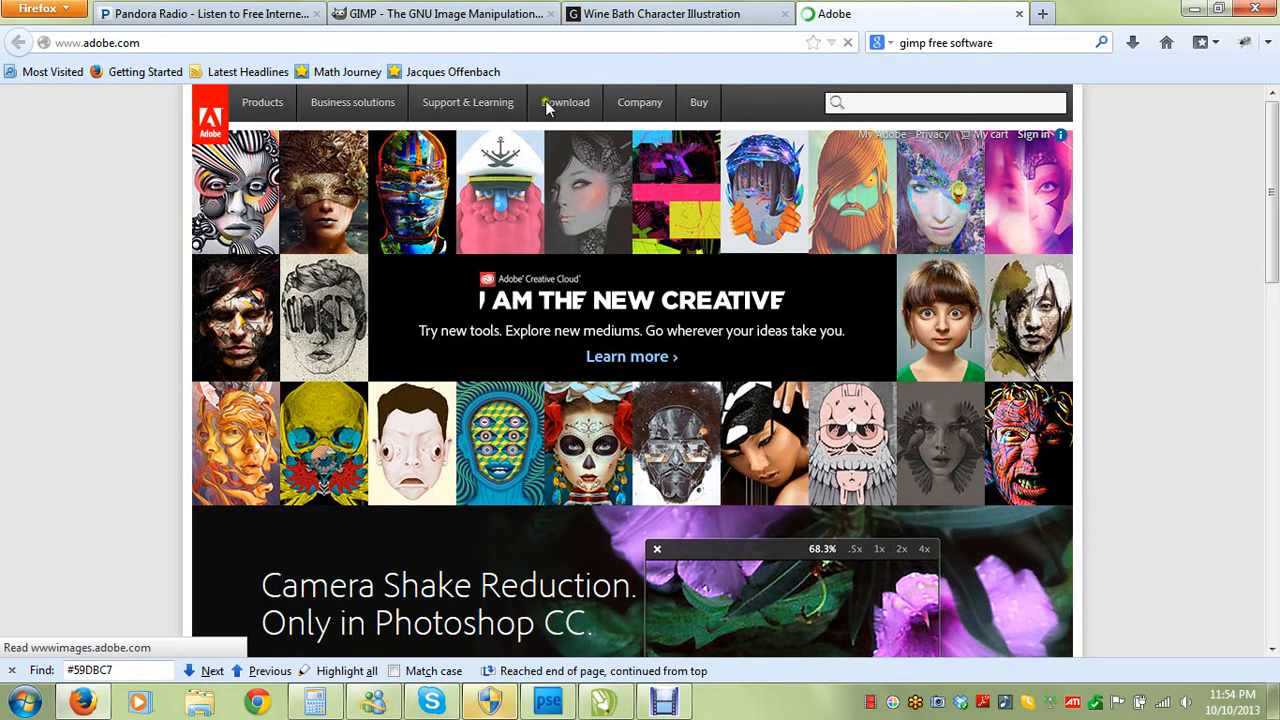
{"action": "mouse_move", "coordinate": [549, 102]}
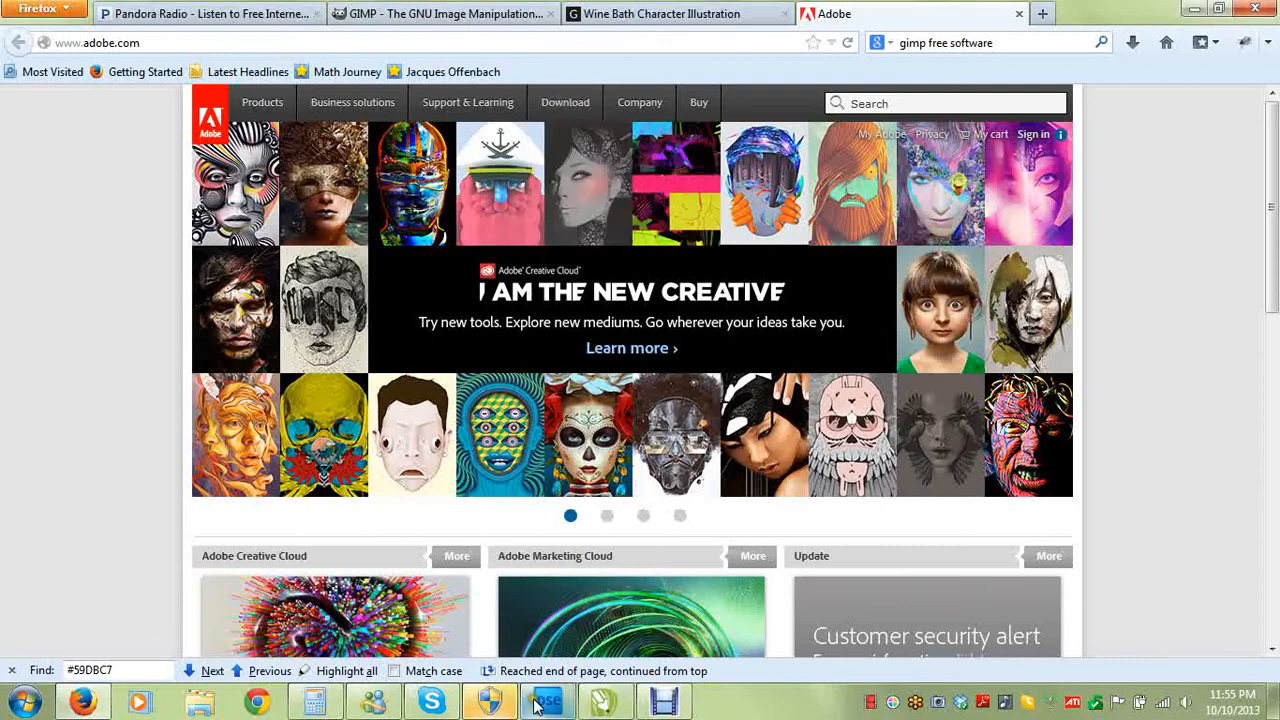
Switch back to Photoshop Elements and browse to the Miss Pickle folder for opening an image.
{"action": "mouse_move", "coordinate": [536, 706]}
{"action": "left_click", "coordinate": [536, 541]}
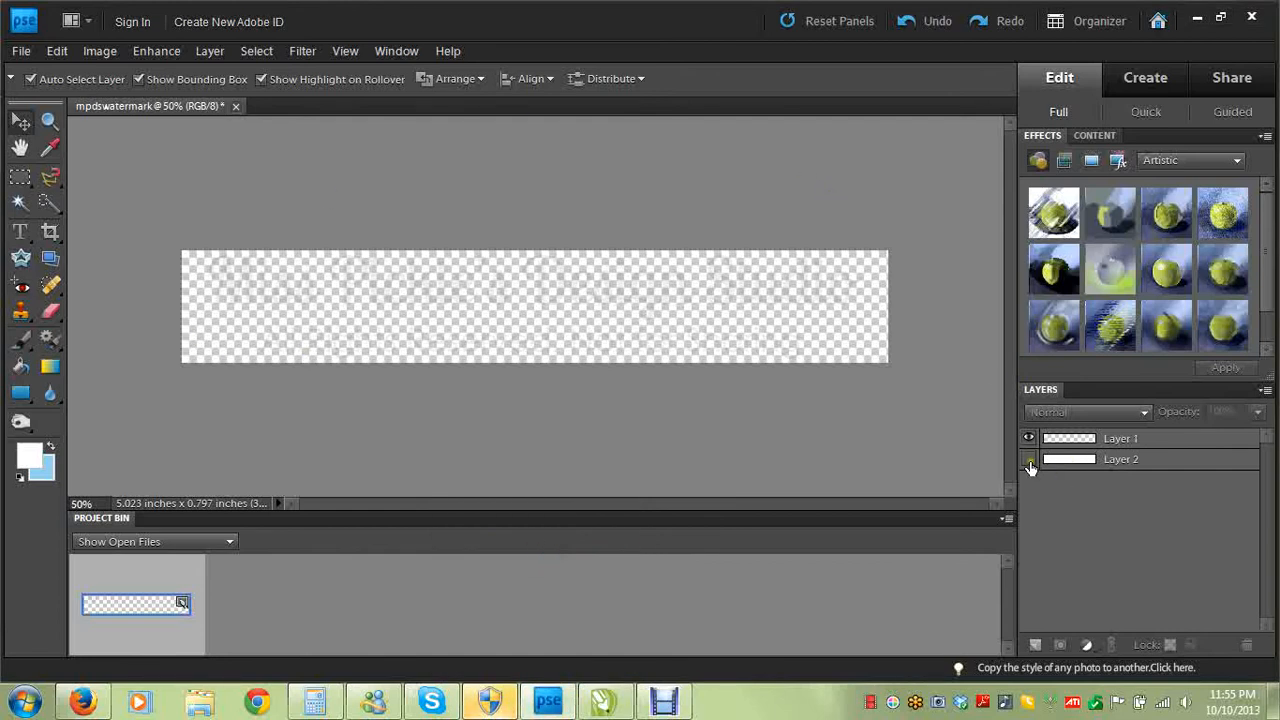
{"action": "mouse_move", "coordinate": [86, 707]}
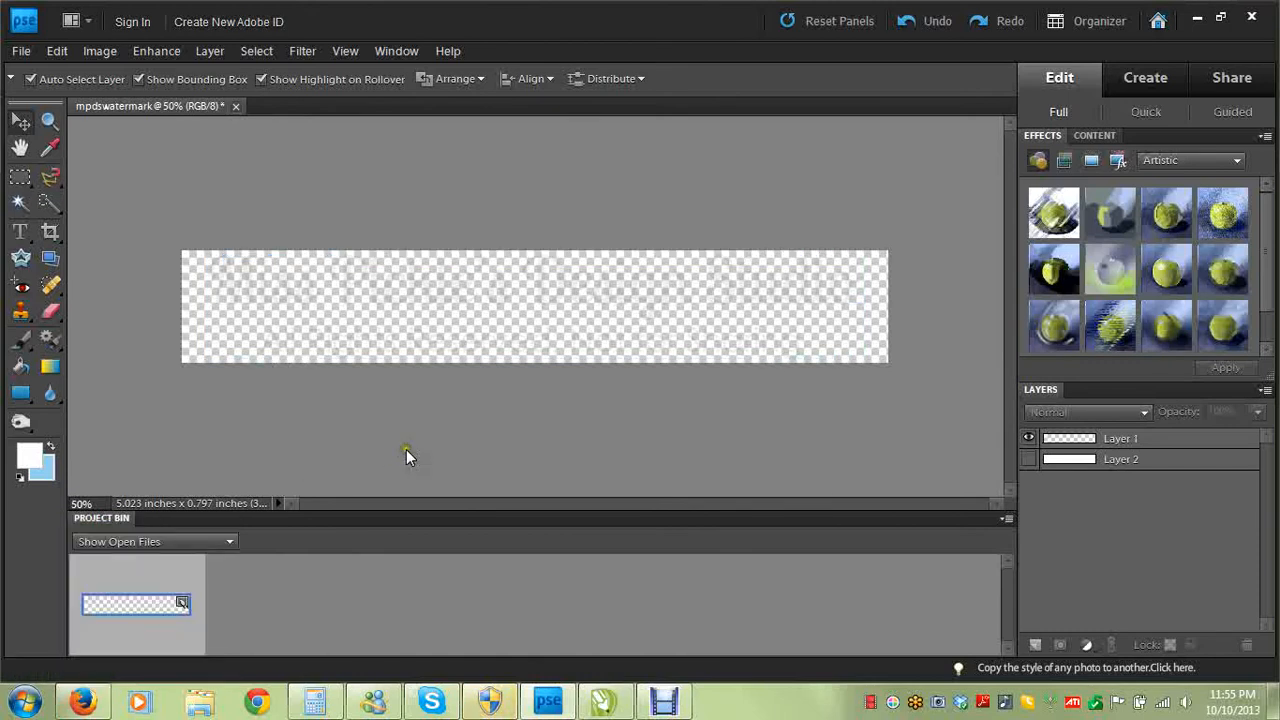
{"action": "left_click", "coordinate": [22, 51]}
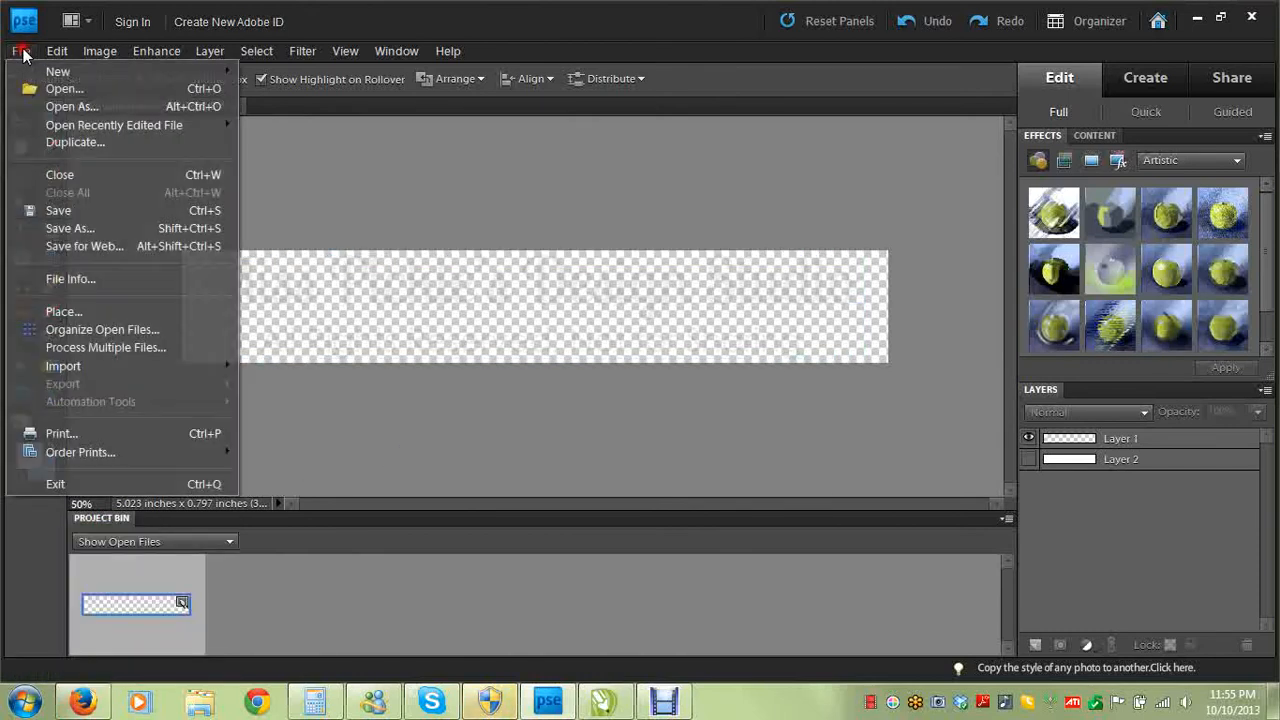
{"action": "left_click", "coordinate": [59, 89]}
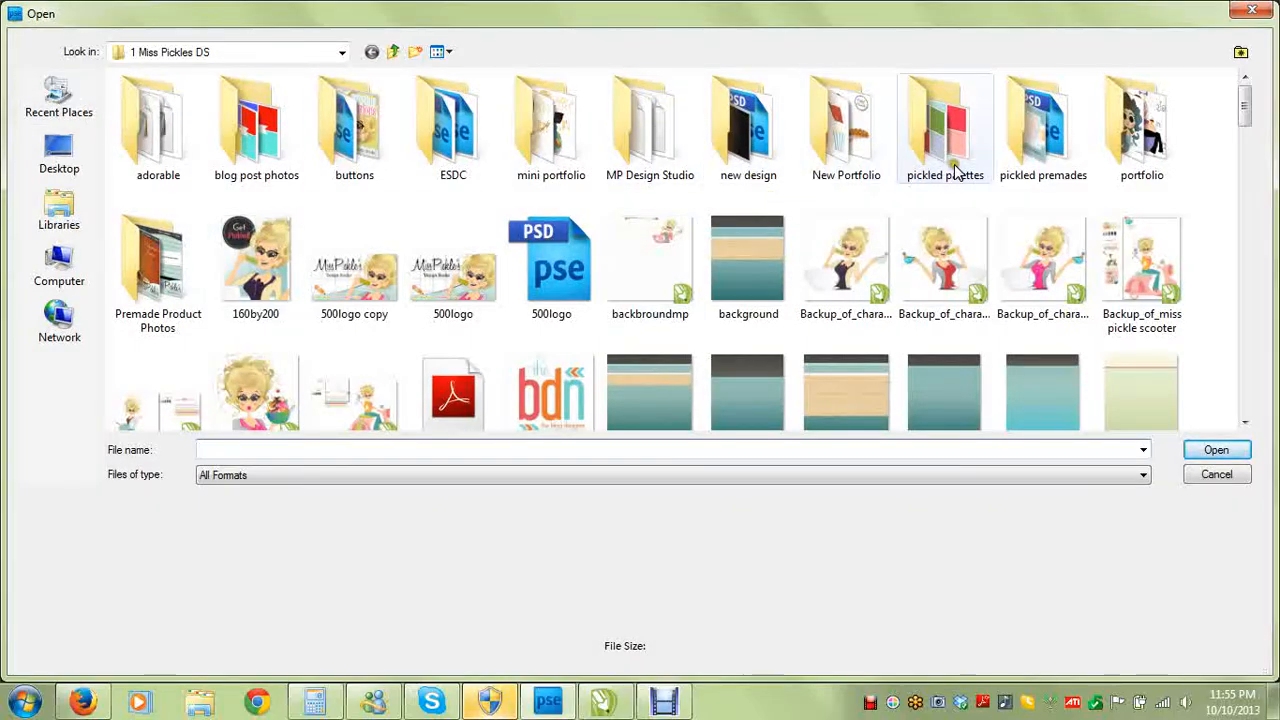
{"action": "left_click", "coordinate": [250, 54]}
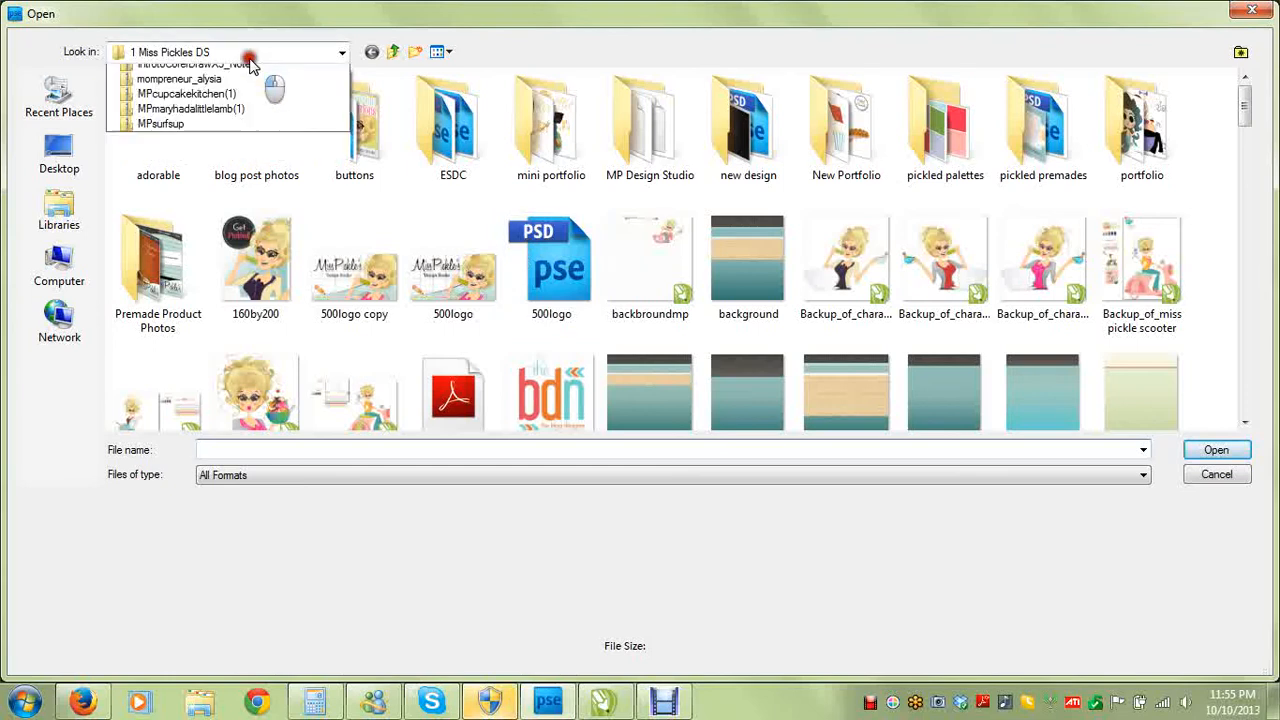
{"action": "left_click", "coordinate": [214, 160]}
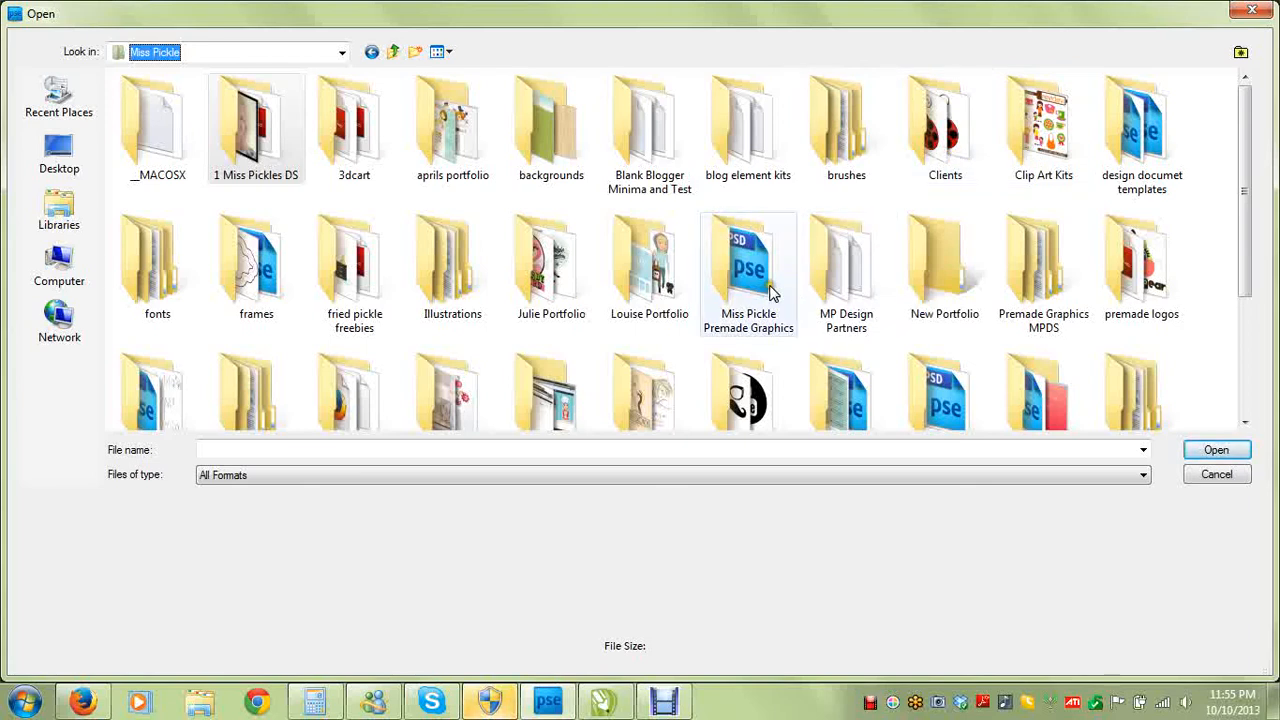
Open walker1 from the jpg folder inside Illustrations, MyGrafico Portfolio, Old Style, breast cancer walk.
{"action": "double_click", "coordinate": [476, 293]}
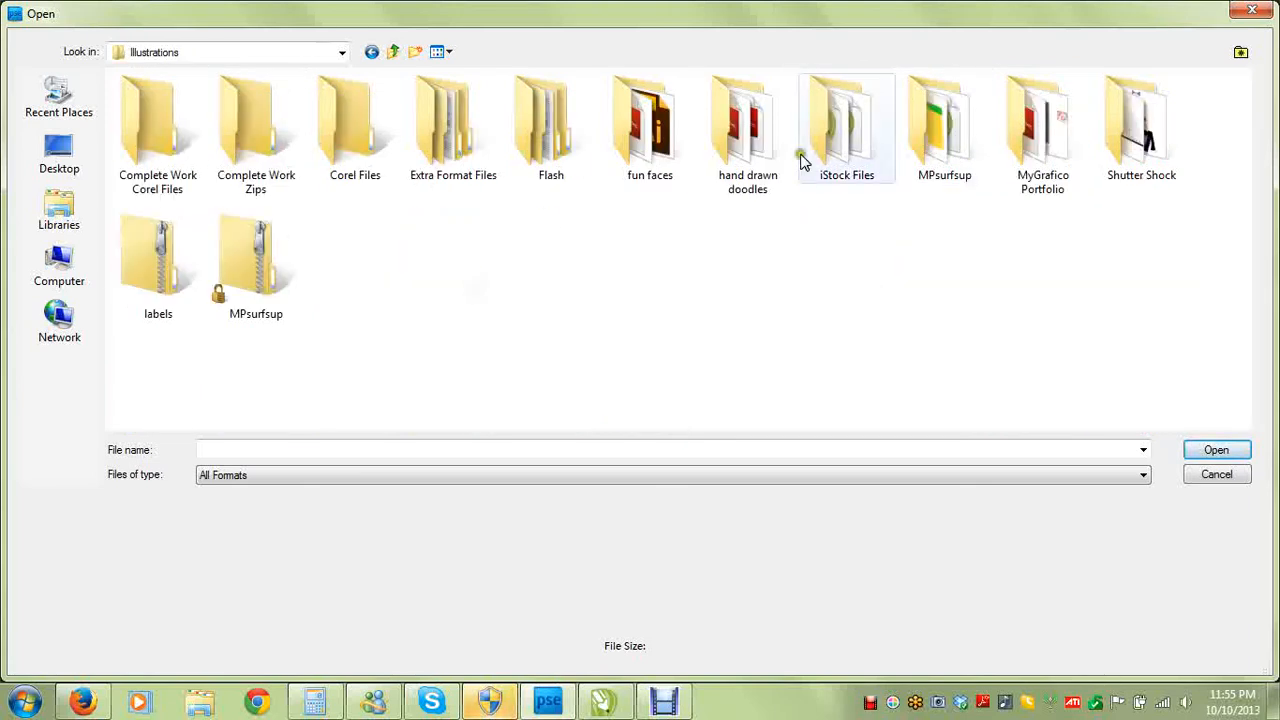
{"action": "double_click", "coordinate": [1062, 160]}
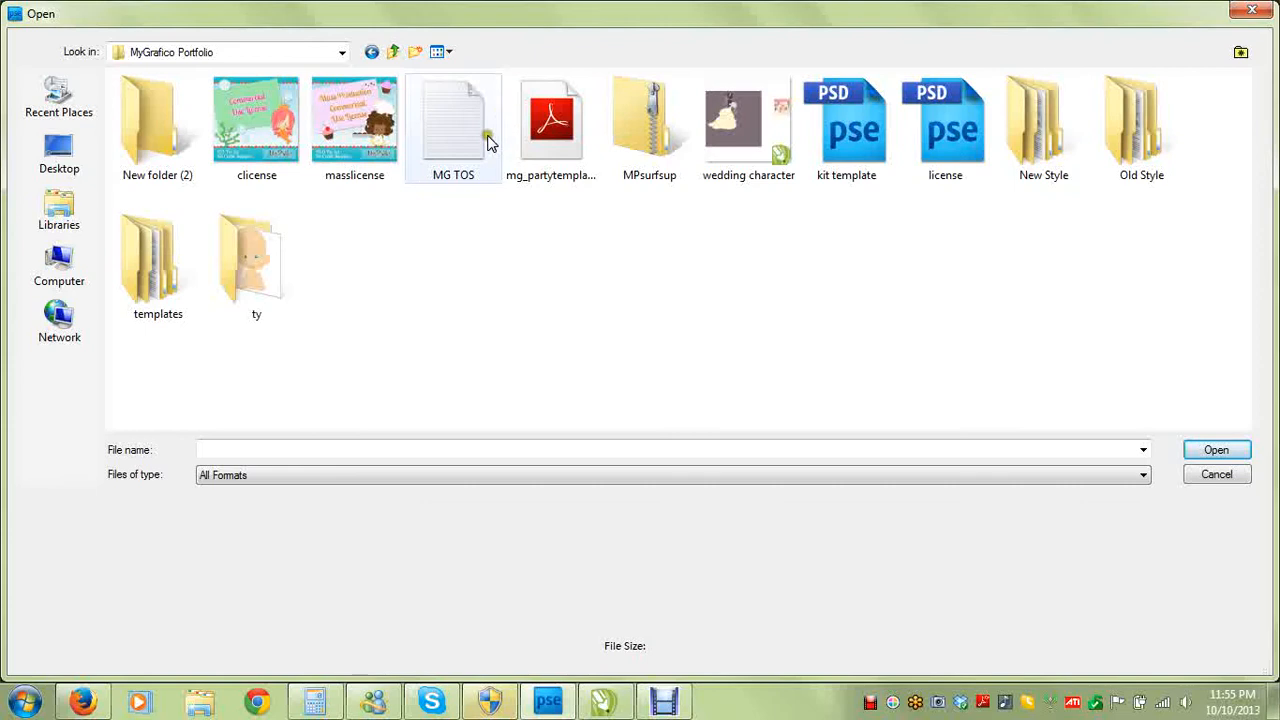
{"action": "double_click", "coordinate": [1145, 158]}
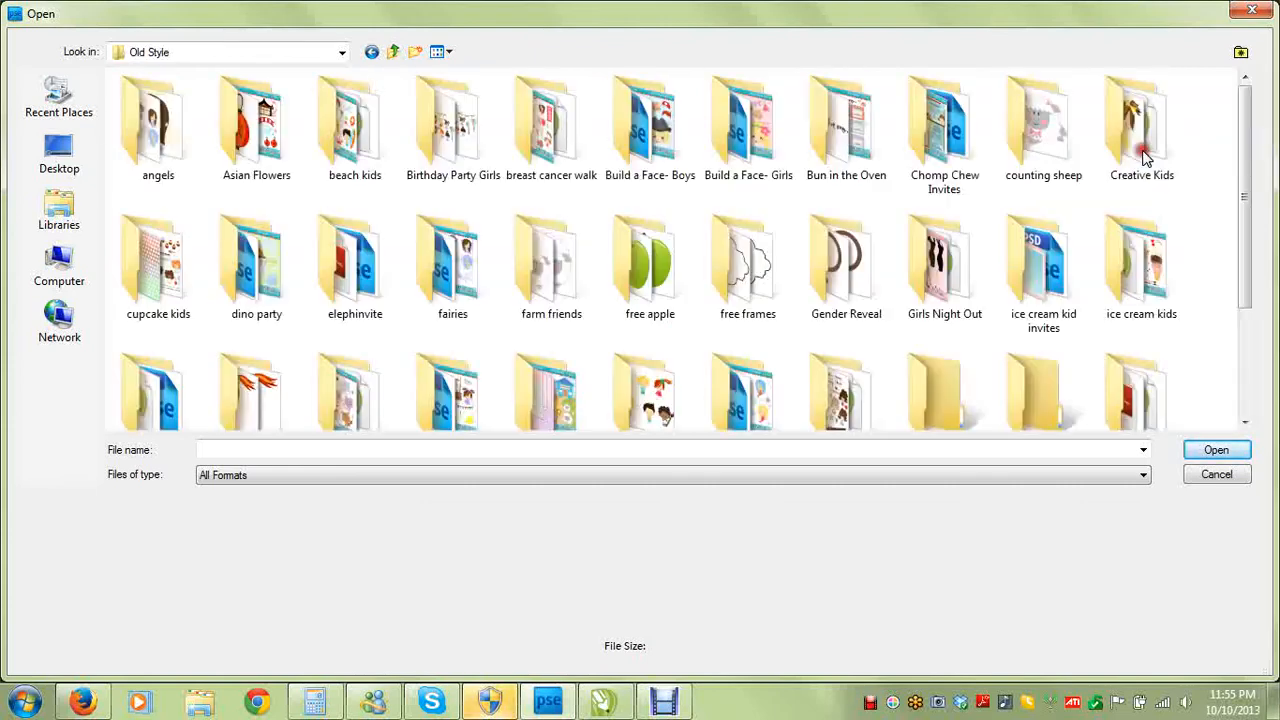
{"action": "double_click", "coordinate": [542, 135]}
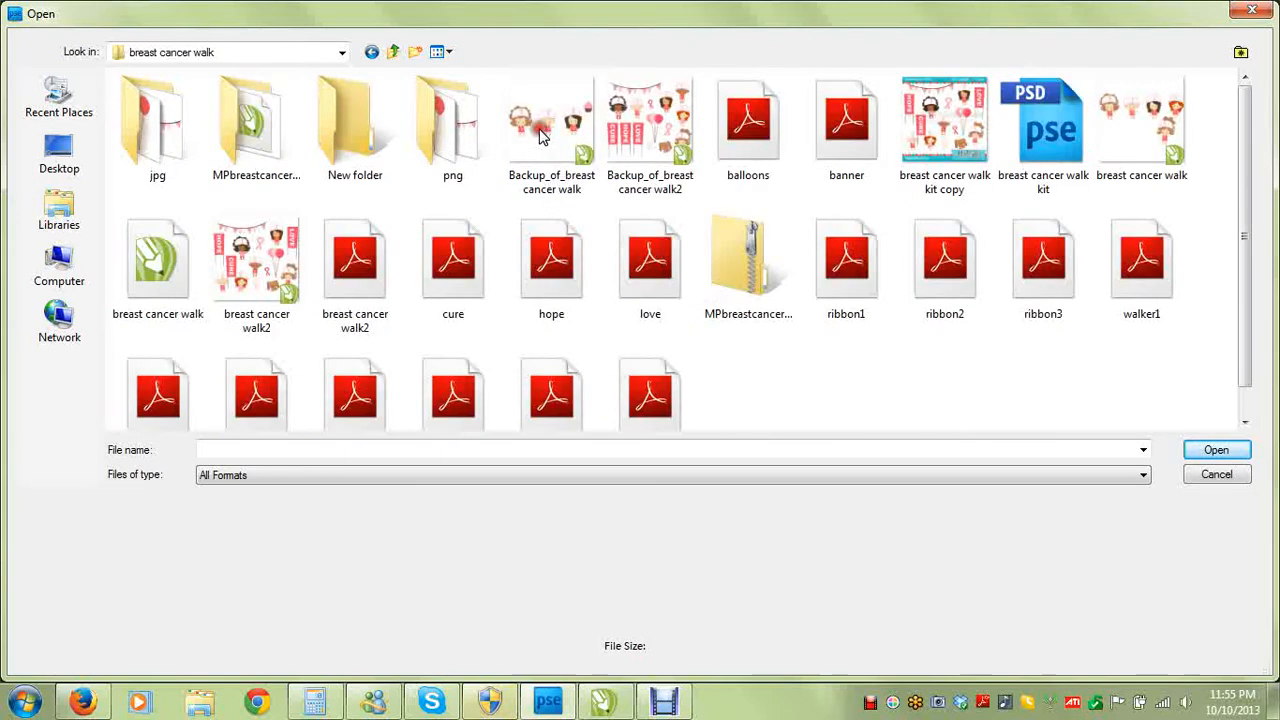
{"action": "double_click", "coordinate": [153, 150]}
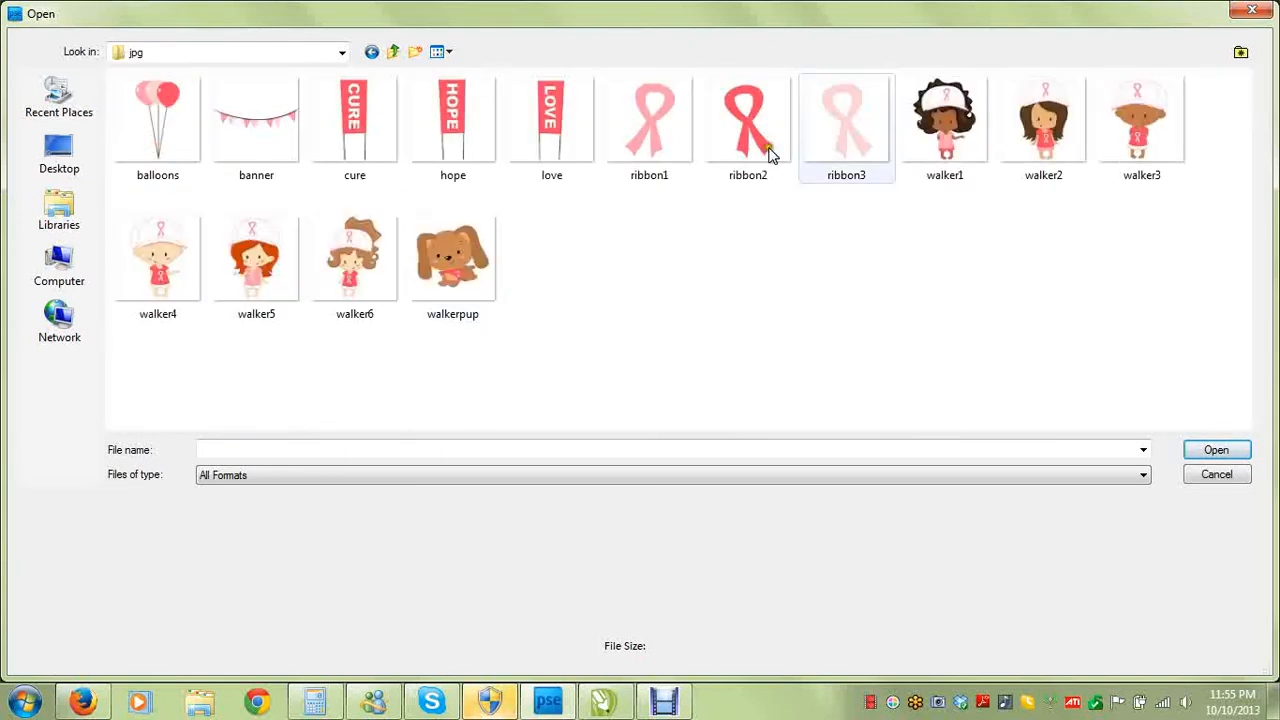
{"action": "left_click", "coordinate": [945, 125]}
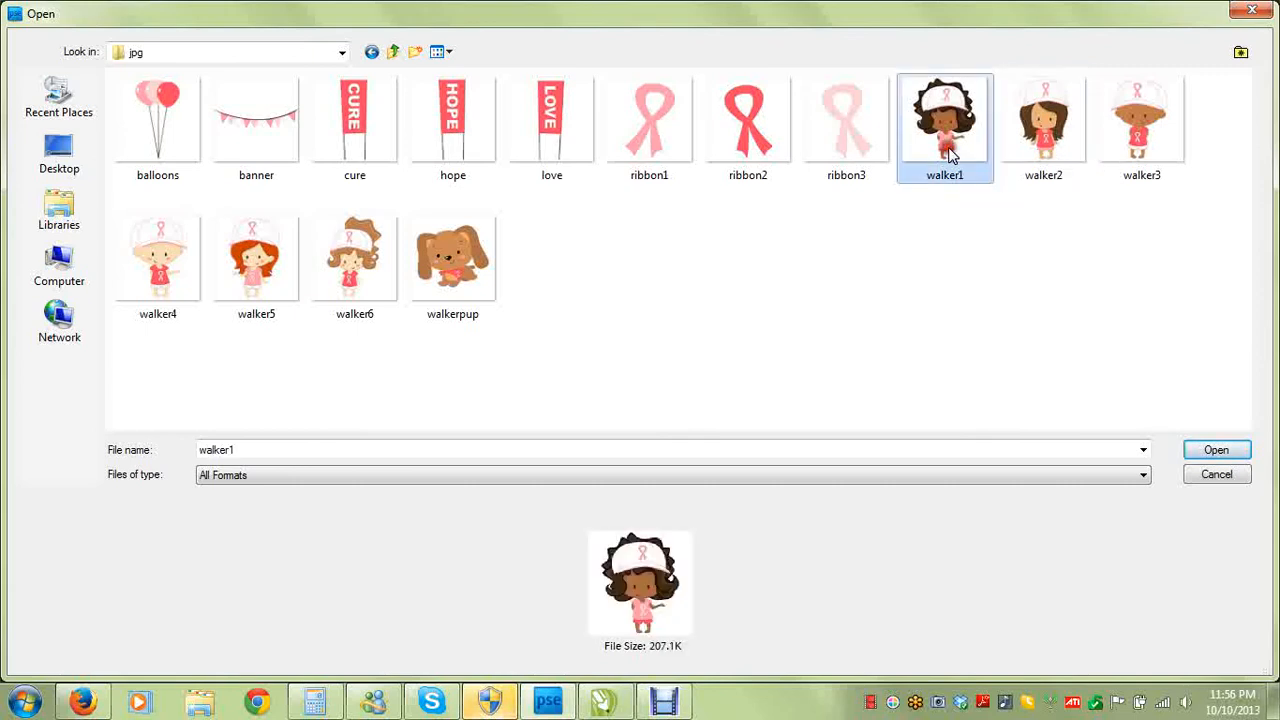
{"action": "left_click", "coordinate": [1208, 454]}
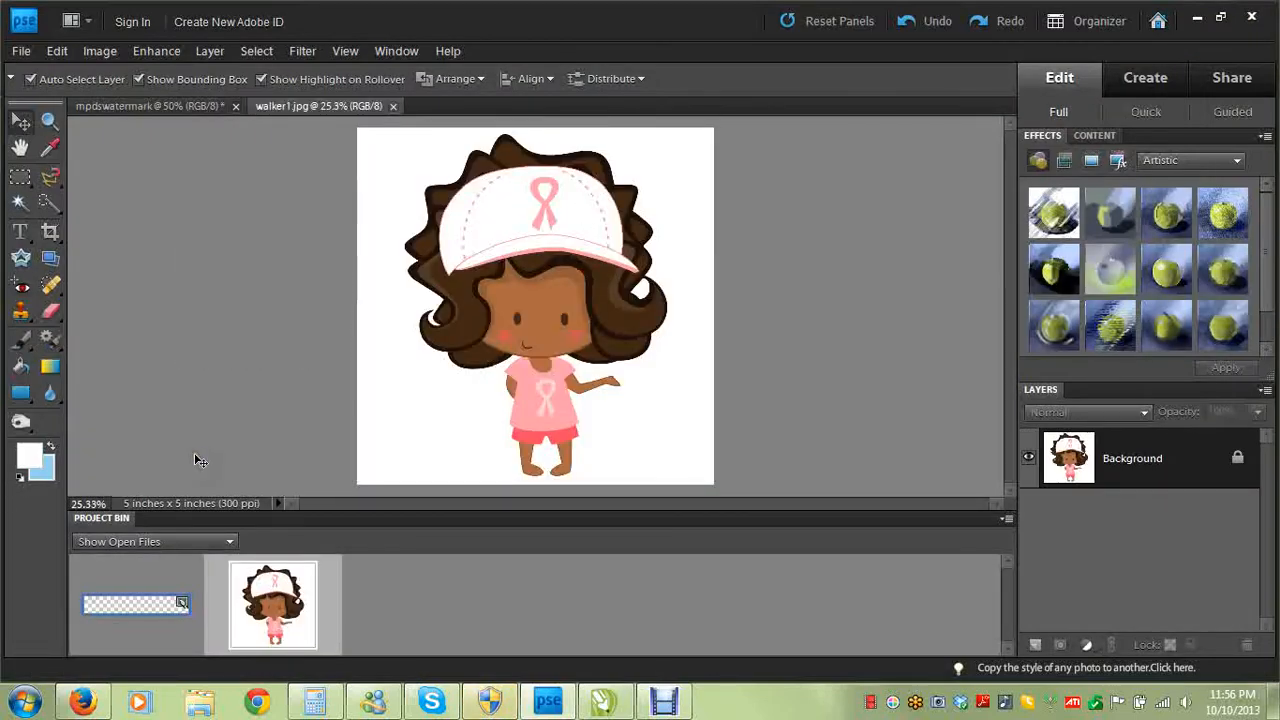
Place page 1 of the mpdswatermark PDF from the 1 Miss Pickles DS folder onto the walker1 image.
{"action": "left_click", "coordinate": [21, 51]}
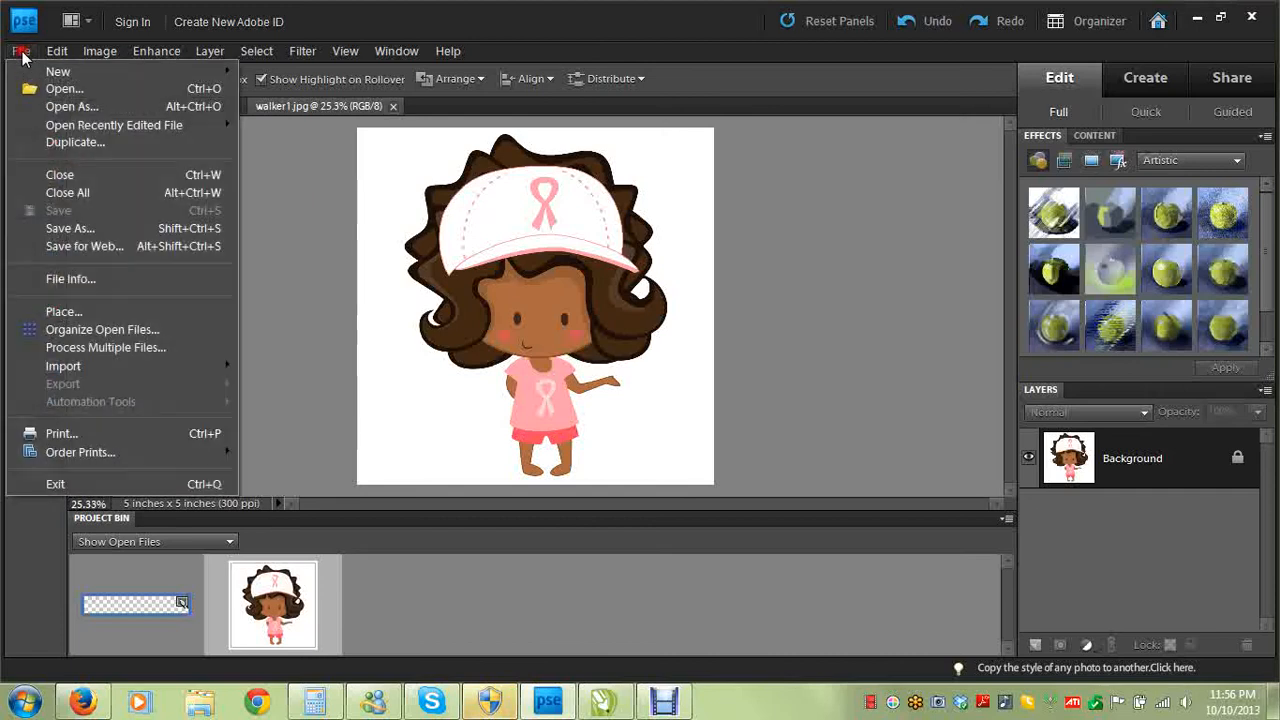
{"action": "left_click", "coordinate": [93, 311]}
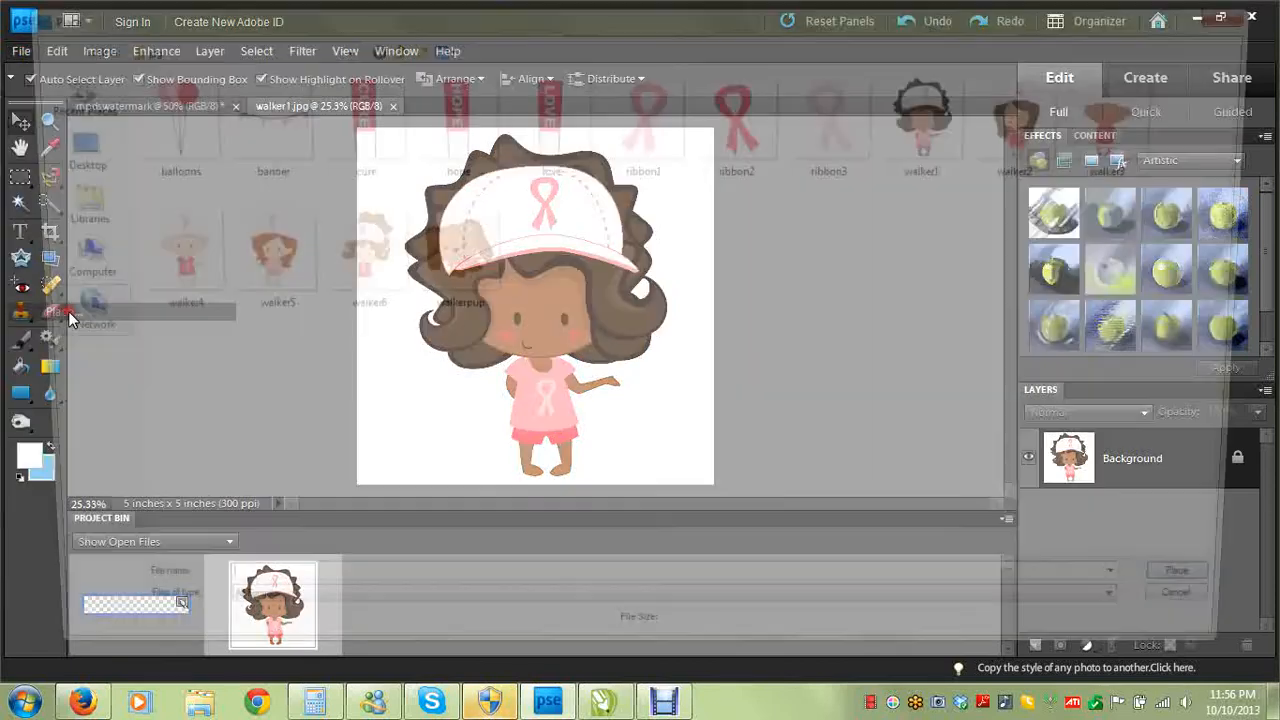
{"action": "left_click", "coordinate": [234, 46]}
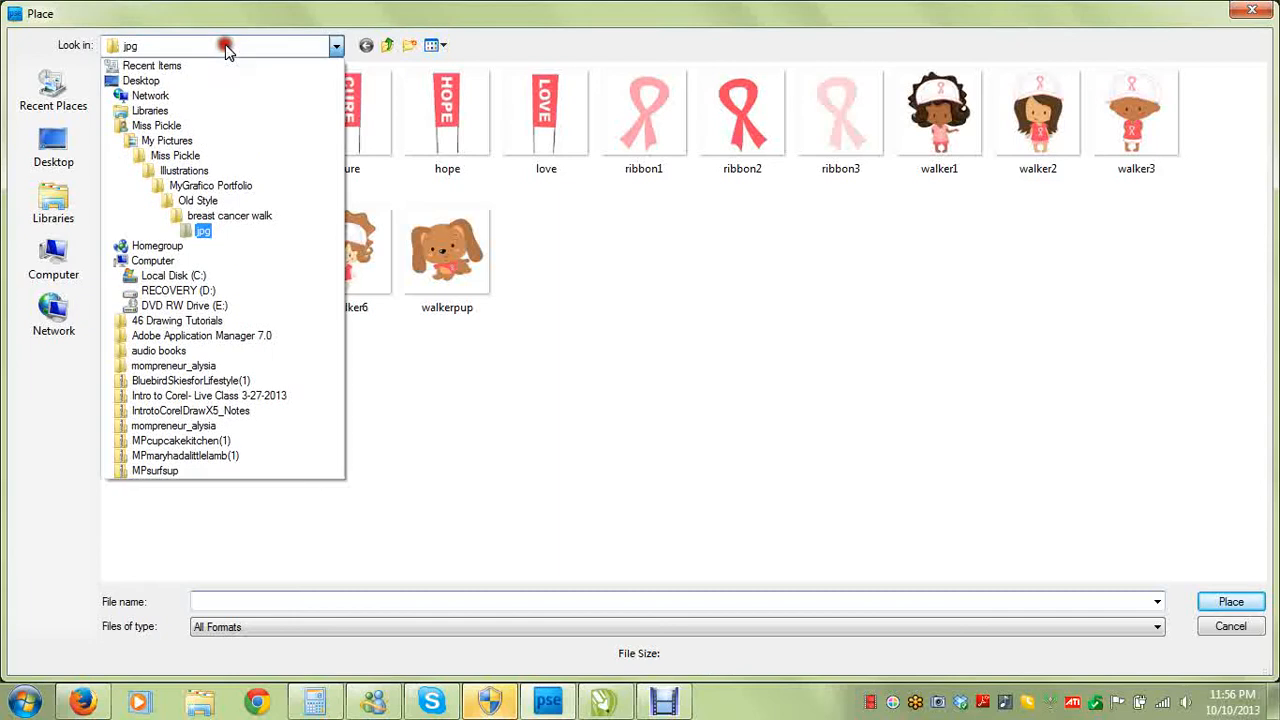
{"action": "left_click", "coordinate": [188, 156]}
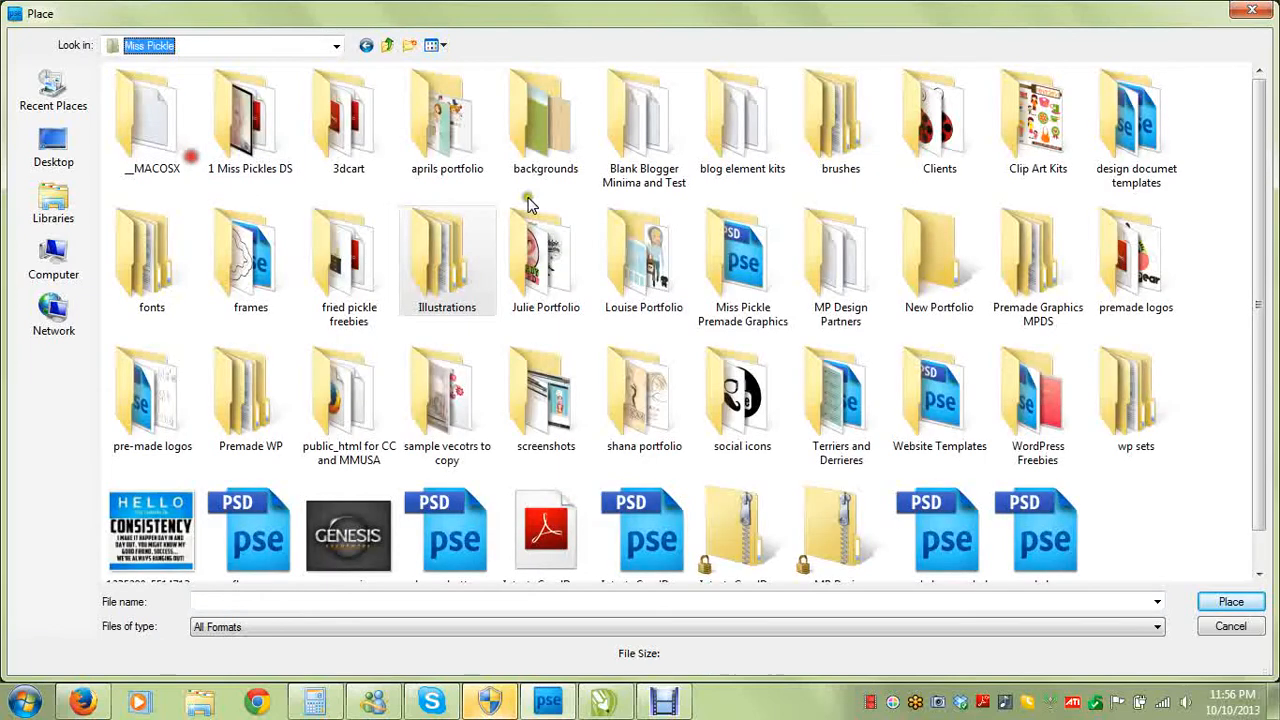
{"action": "double_click", "coordinate": [250, 122]}
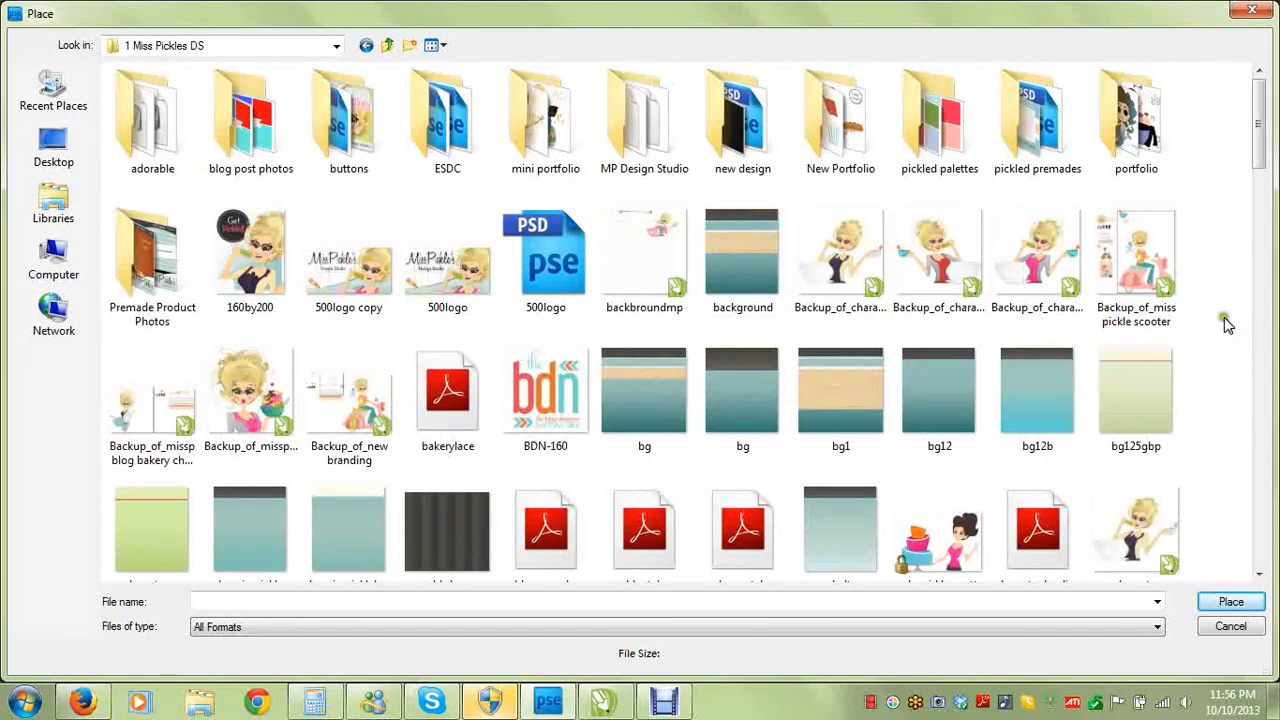
{"action": "left_click_drag", "start_coordinate": [1262, 163], "coordinate": [1262, 419]}
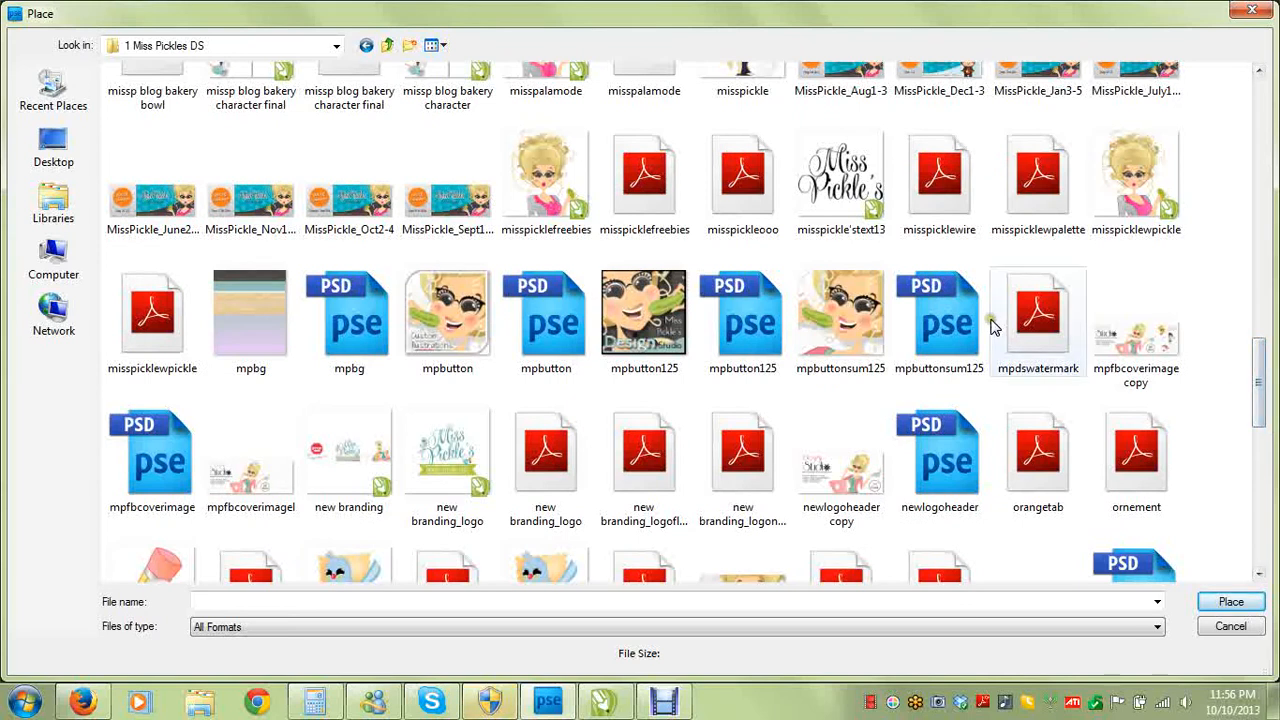
{"action": "left_click", "coordinate": [1036, 348]}
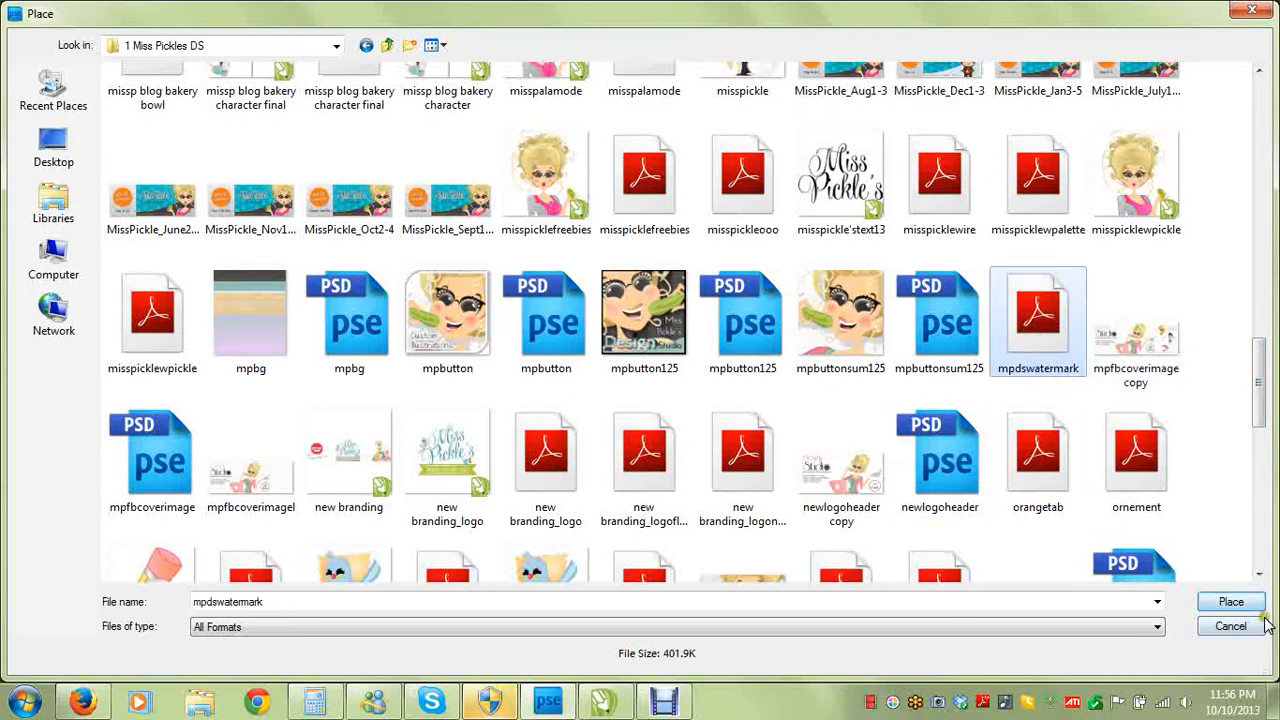
{"action": "left_click", "coordinate": [1230, 603]}
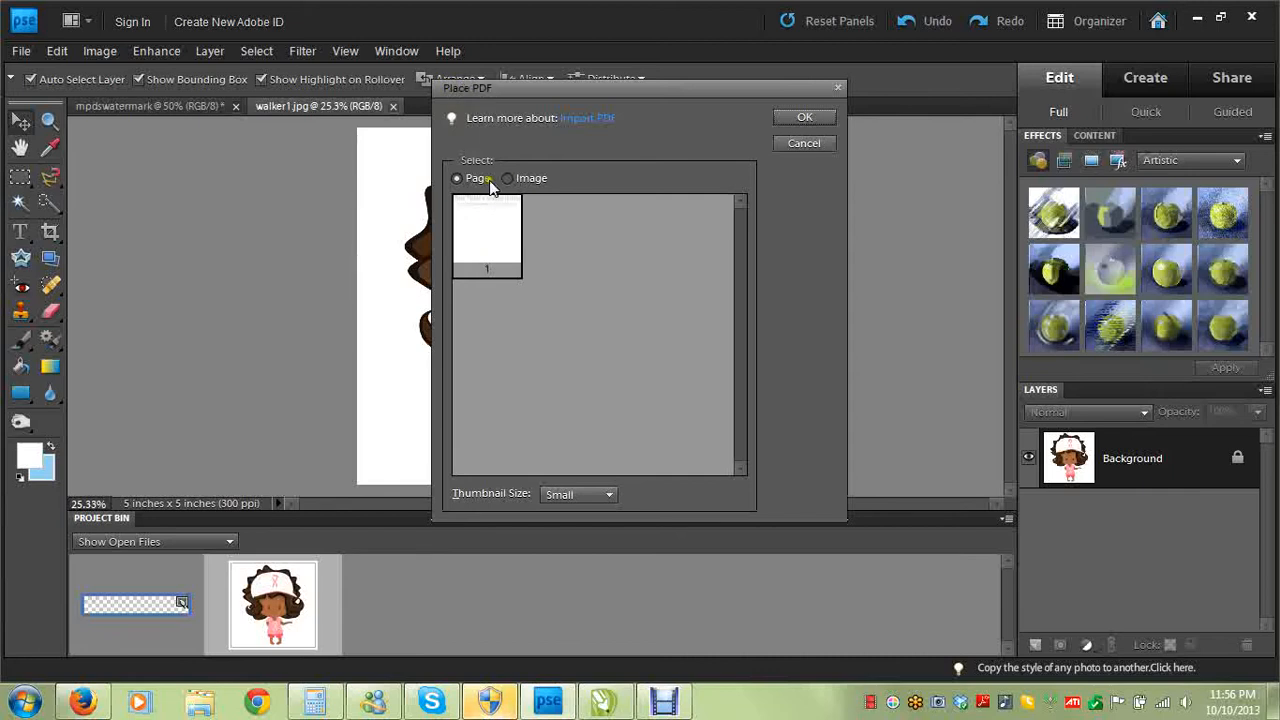
{"action": "left_click", "coordinate": [793, 118]}
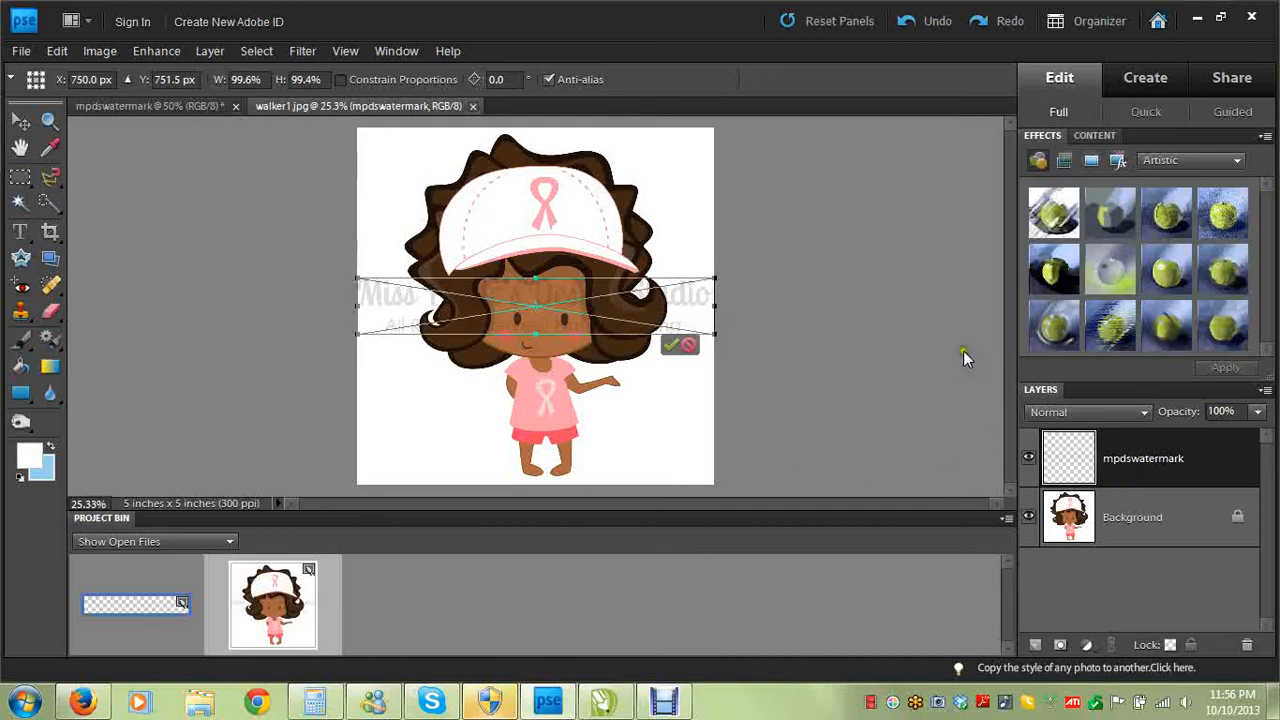
{"action": "left_click", "coordinate": [668, 347]}
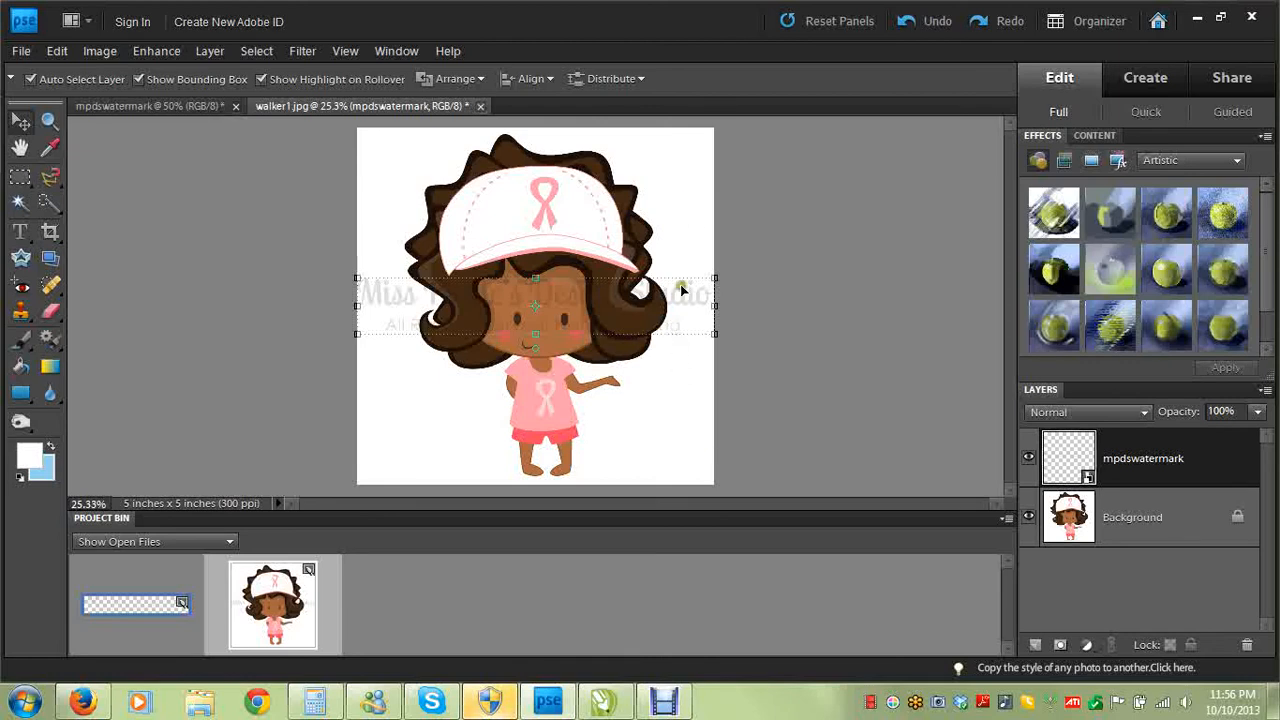
Try the watermark at the image's lower edge, scaled to 51.6% and nudged up and away from the right border.
{"action": "left_click_drag", "start_coordinate": [684, 303], "coordinate": [686, 452]}
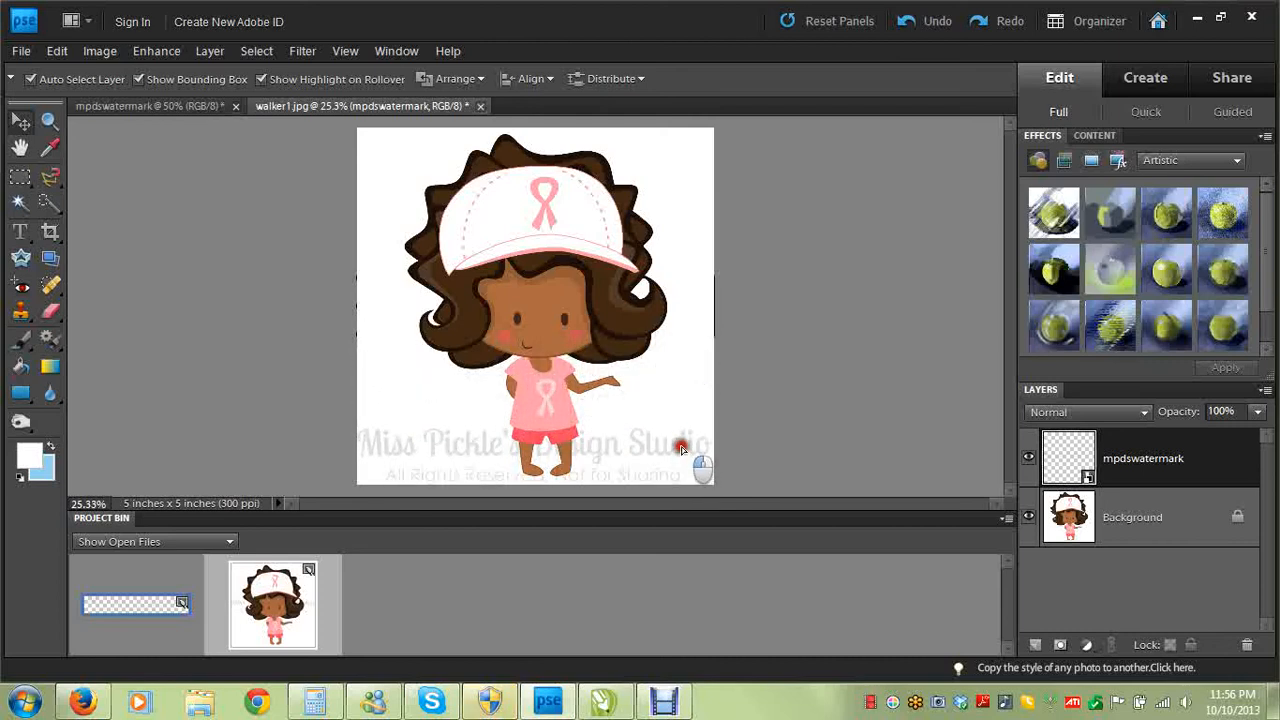
{"action": "left_click_drag", "start_coordinate": [357, 428], "coordinate": [529, 466]}
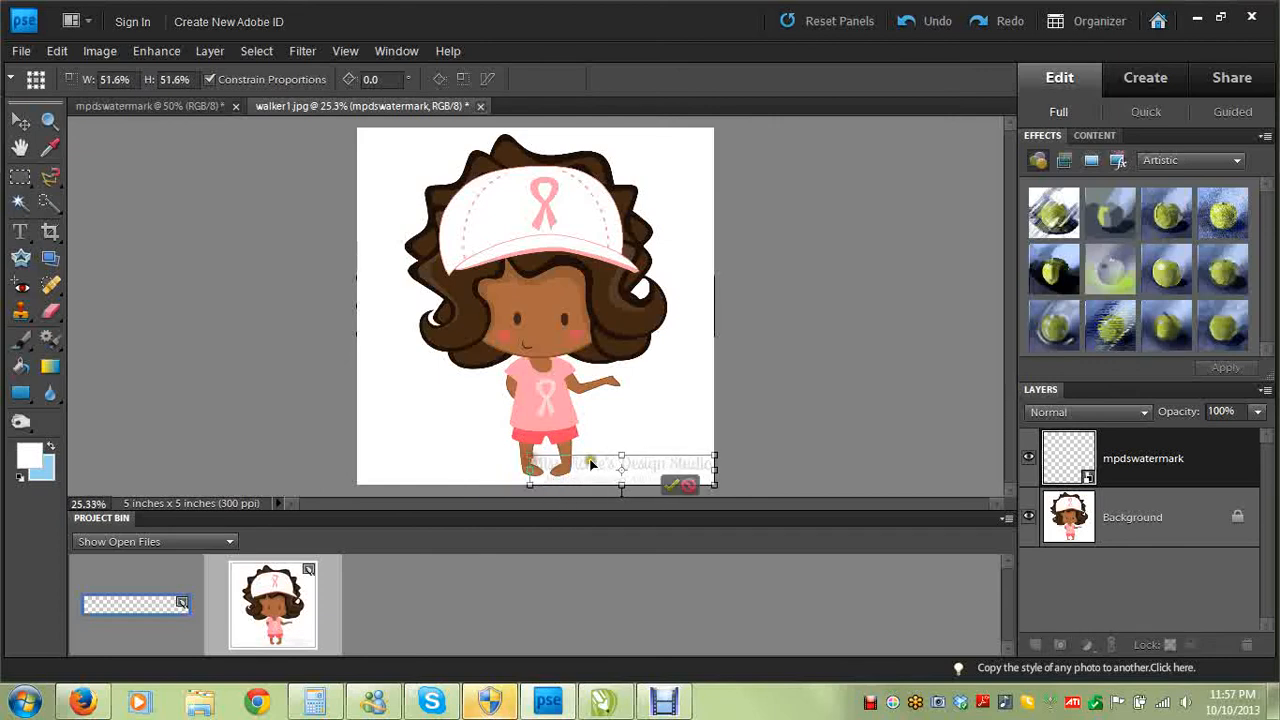
{"action": "key", "text": "Up"}
{"action": "key", "text": "Up"}
{"action": "key", "text": "Up"}
{"action": "key", "text": "Up"}
{"action": "key", "text": "Up"}
{"action": "key", "text": "Up"}
{"action": "key", "text": "Up"}
{"action": "key", "text": "Up"}
{"action": "key", "text": "Up"}
{"action": "key", "text": "Up"}
{"action": "key", "text": "Up"}
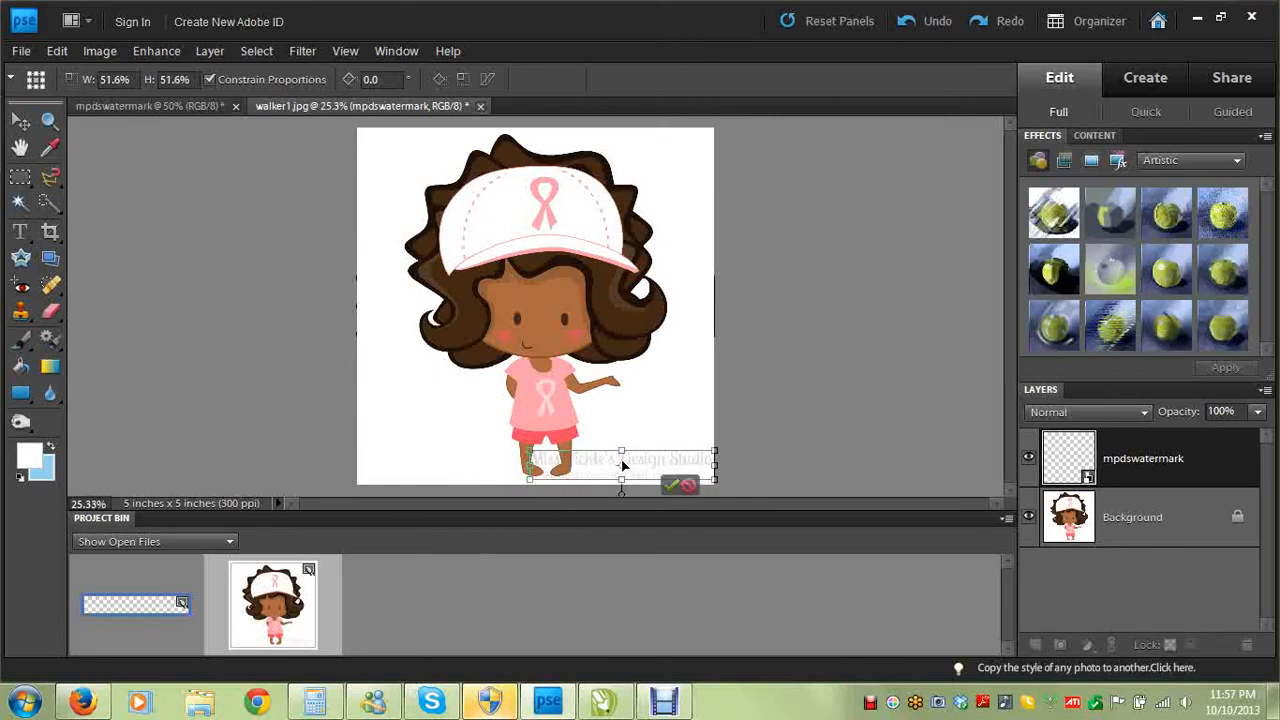
{"action": "key", "text": "Up"}
{"action": "key", "text": "Left"}
{"action": "key", "text": "Left"}
{"action": "key", "text": "Left"}
{"action": "key", "text": "Left"}
{"action": "key", "text": "Left"}
{"action": "key", "text": "Left"}
{"action": "key", "text": "Left"}
{"action": "key", "text": "Left"}
{"action": "key", "text": "Left"}
{"action": "key", "text": "Left"}
{"action": "key", "text": "Left"}
{"action": "key", "text": "Left"}
{"action": "key", "text": "Left"}
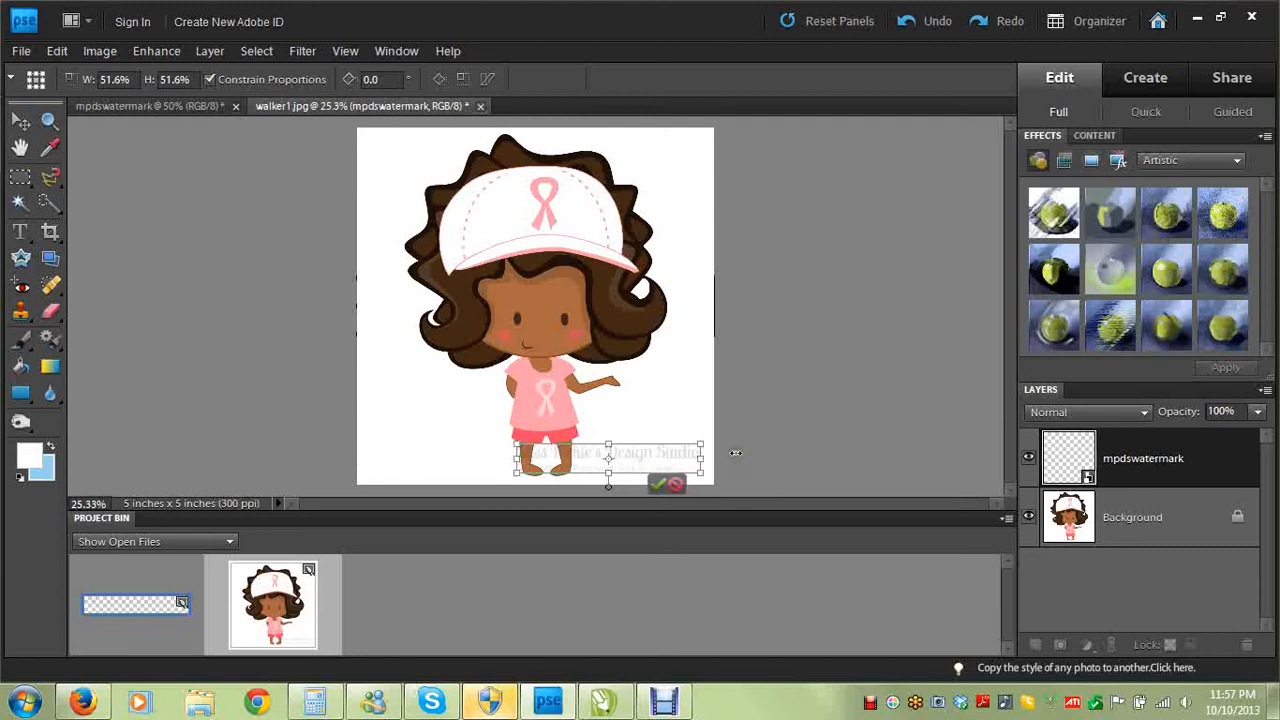
Try enlarging the watermark to 74.5% and discard the pending transform.
{"action": "left_click_drag", "start_coordinate": [516, 445], "coordinate": [436, 424]}
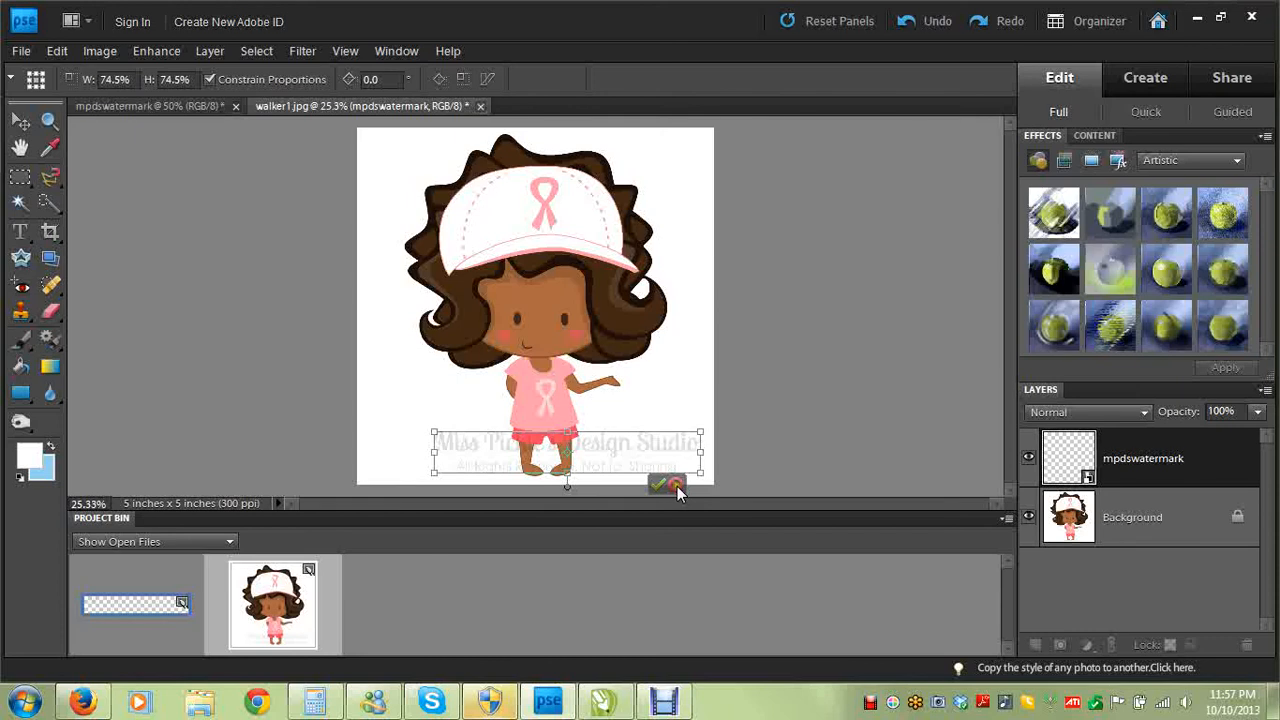
{"action": "left_click", "coordinate": [676, 485]}
Move the full-width watermark up from the image's lower edge to across the character's lower face.
{"action": "left_click_drag", "start_coordinate": [662, 478], "coordinate": [634, 331]}
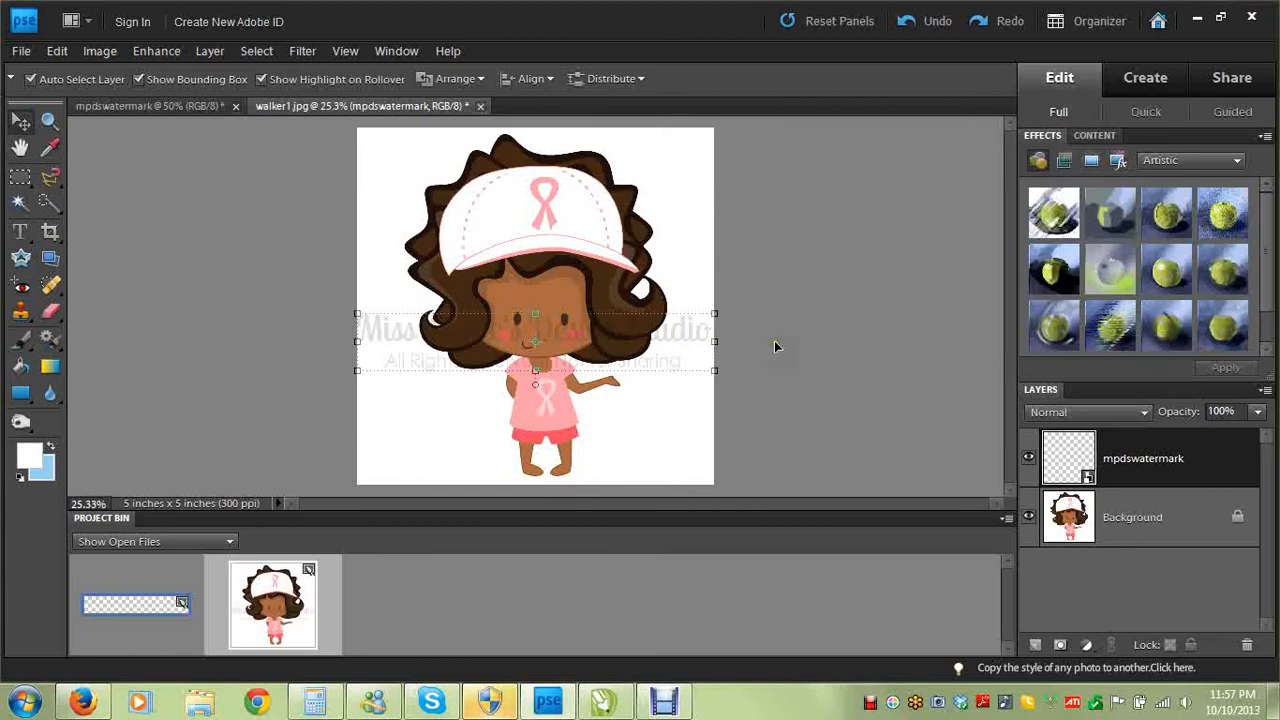
{"action": "key", "text": "Delete"}
{"action": "left_click", "coordinate": [638, 286]}
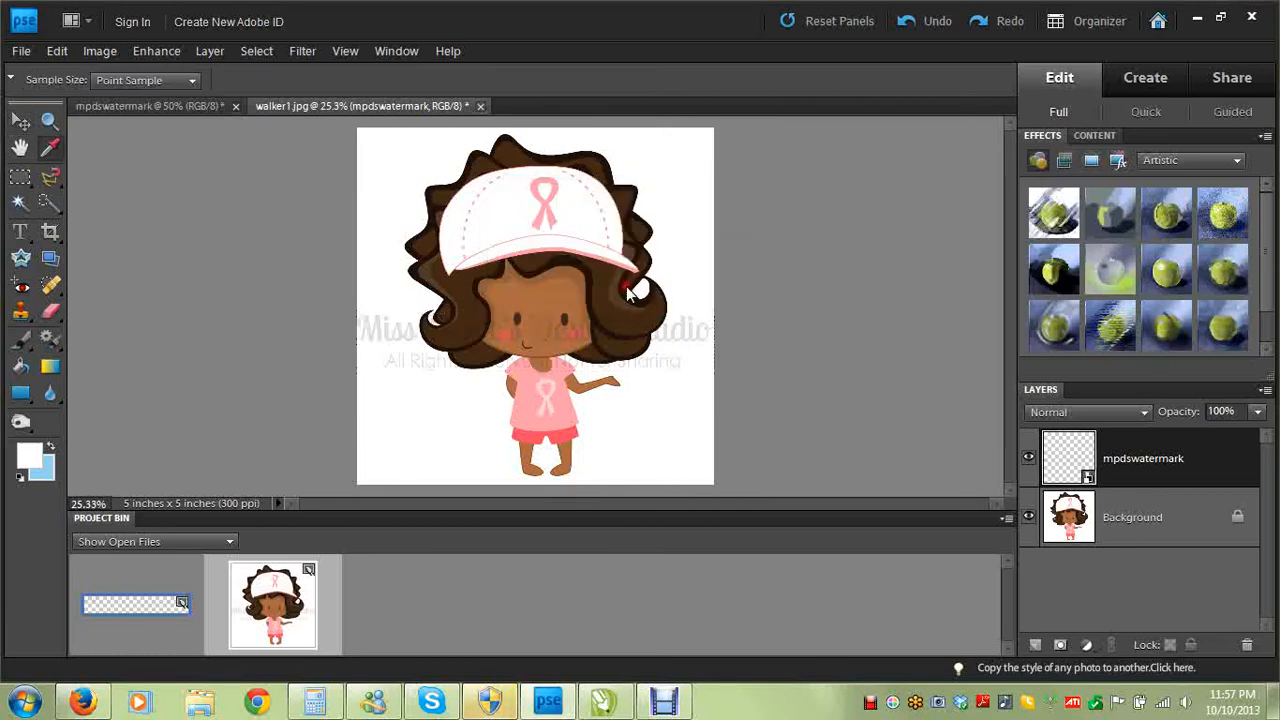
Turn the watermark white by setting its Lightness to +100 with Hue/Saturation.
{"action": "key", "text": "ctrl+u"}
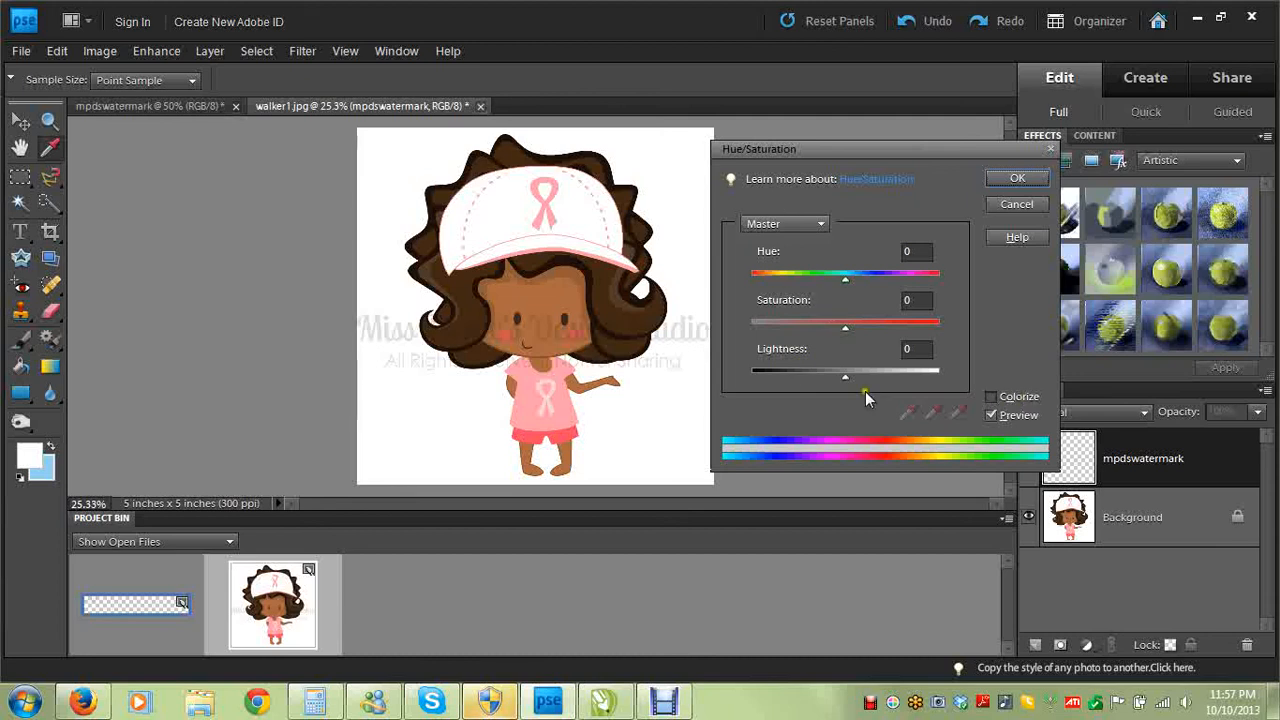
{"action": "left_click_drag", "start_coordinate": [842, 374], "coordinate": [958, 381]}
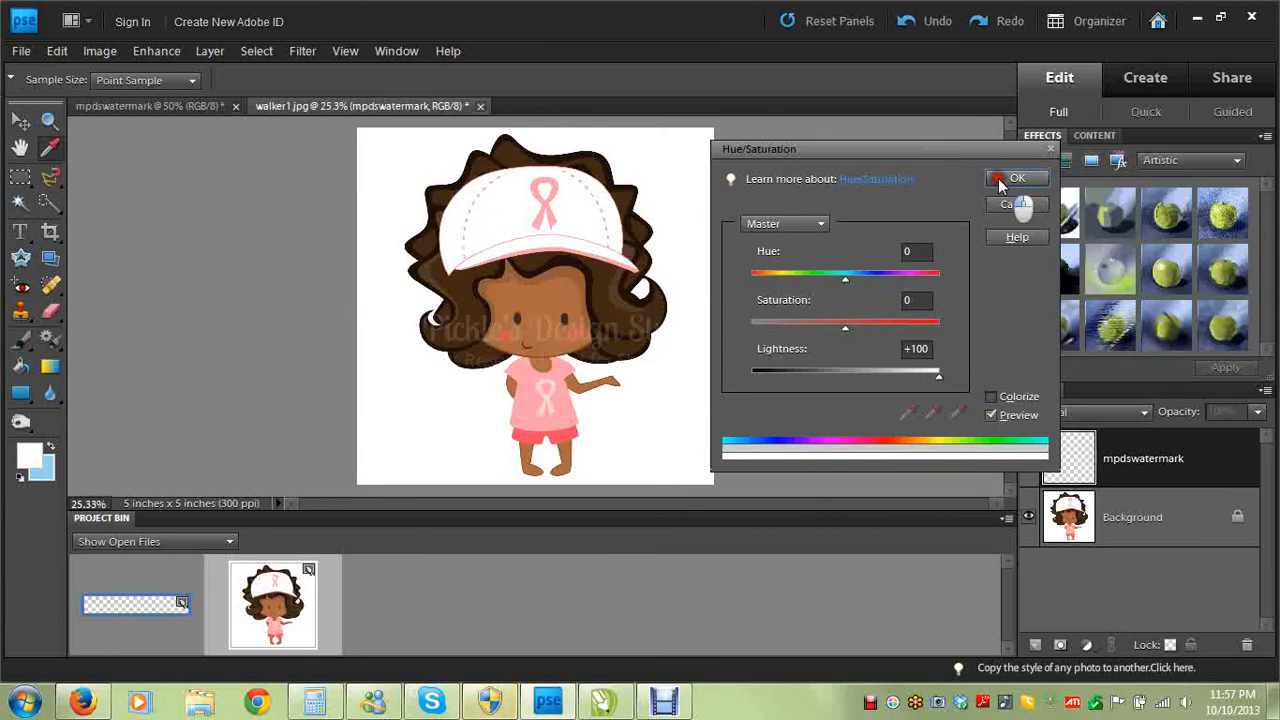
{"action": "left_click", "coordinate": [998, 178]}
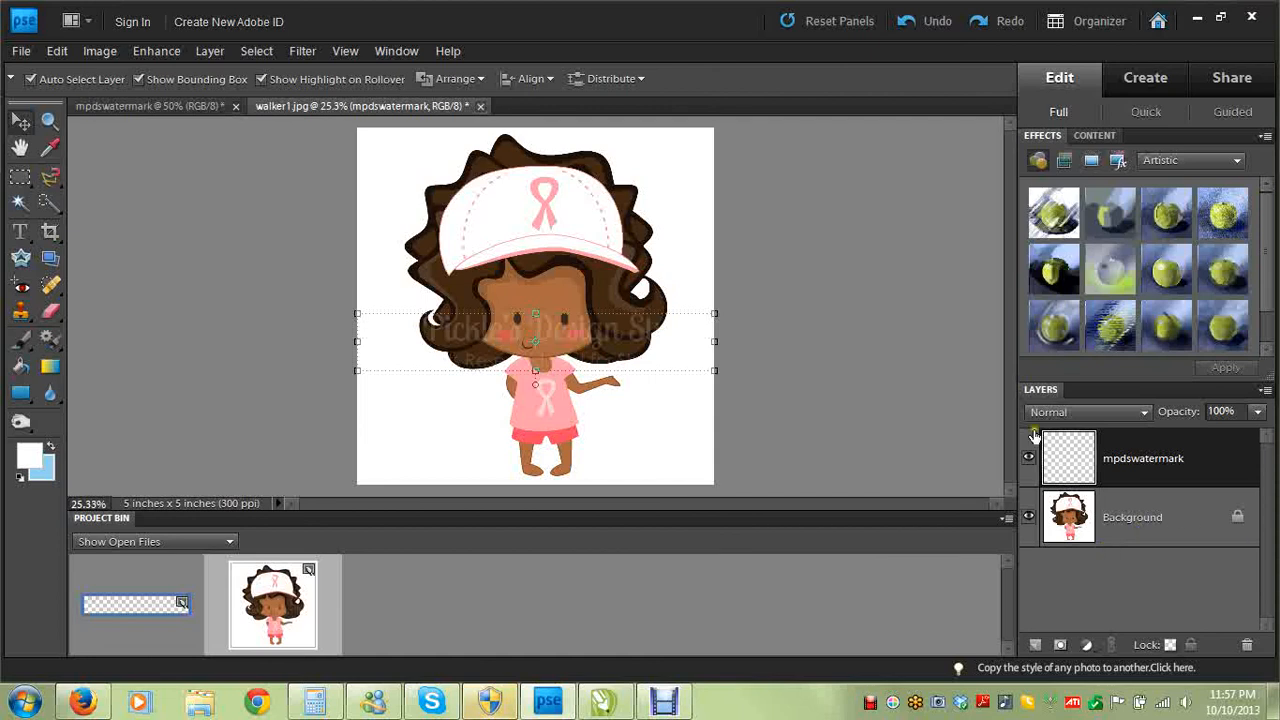
Shift the watermark slightly higher so it runs across the character's hair and eyes.
{"action": "left_click", "coordinate": [833, 228]}
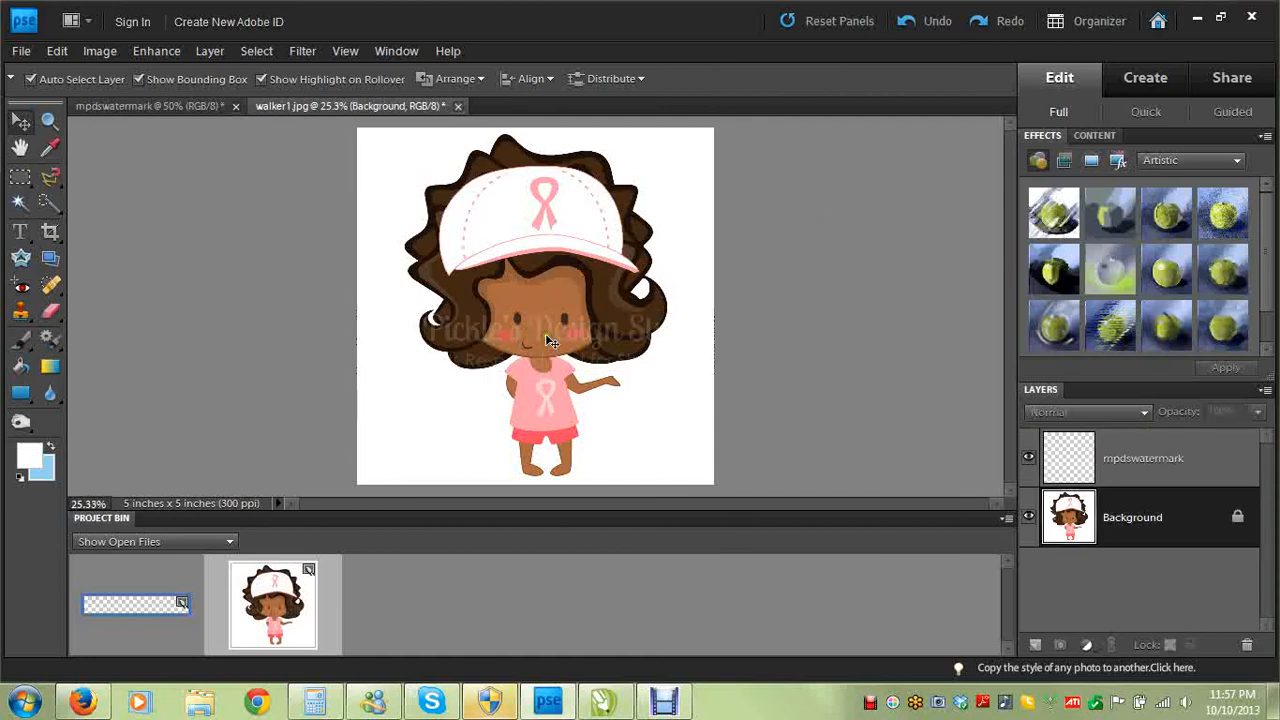
{"action": "left_click_drag", "start_coordinate": [549, 341], "coordinate": [549, 297]}
{"action": "left_click", "coordinate": [240, 224]}
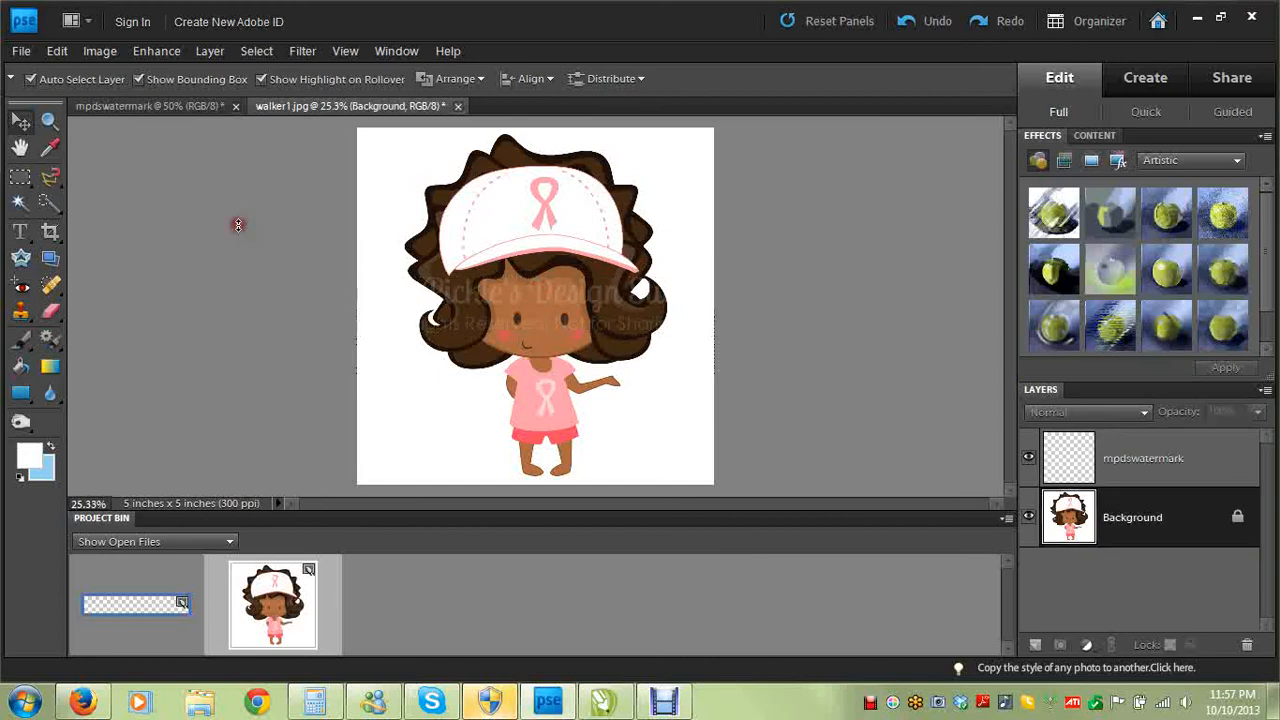
{"action": "left_click", "coordinate": [17, 52]}
{"action": "left_click", "coordinate": [66, 228]}
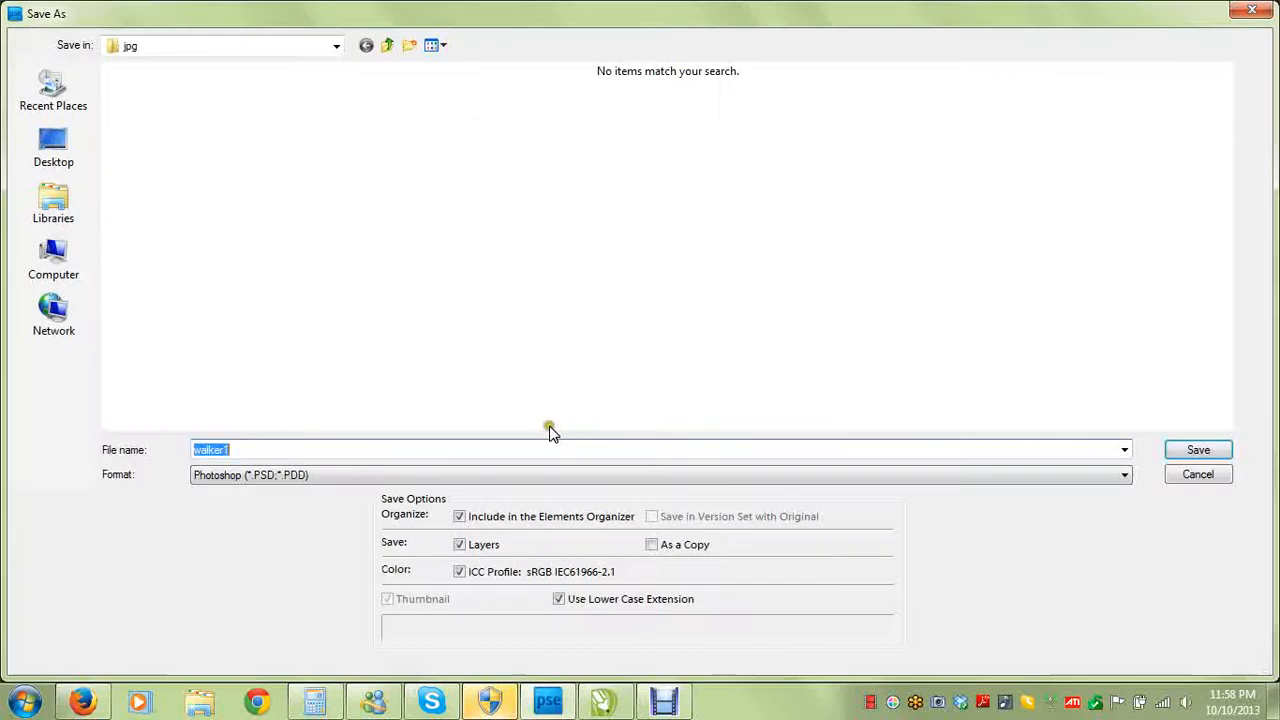
{"action": "left_click", "coordinate": [330, 475]}
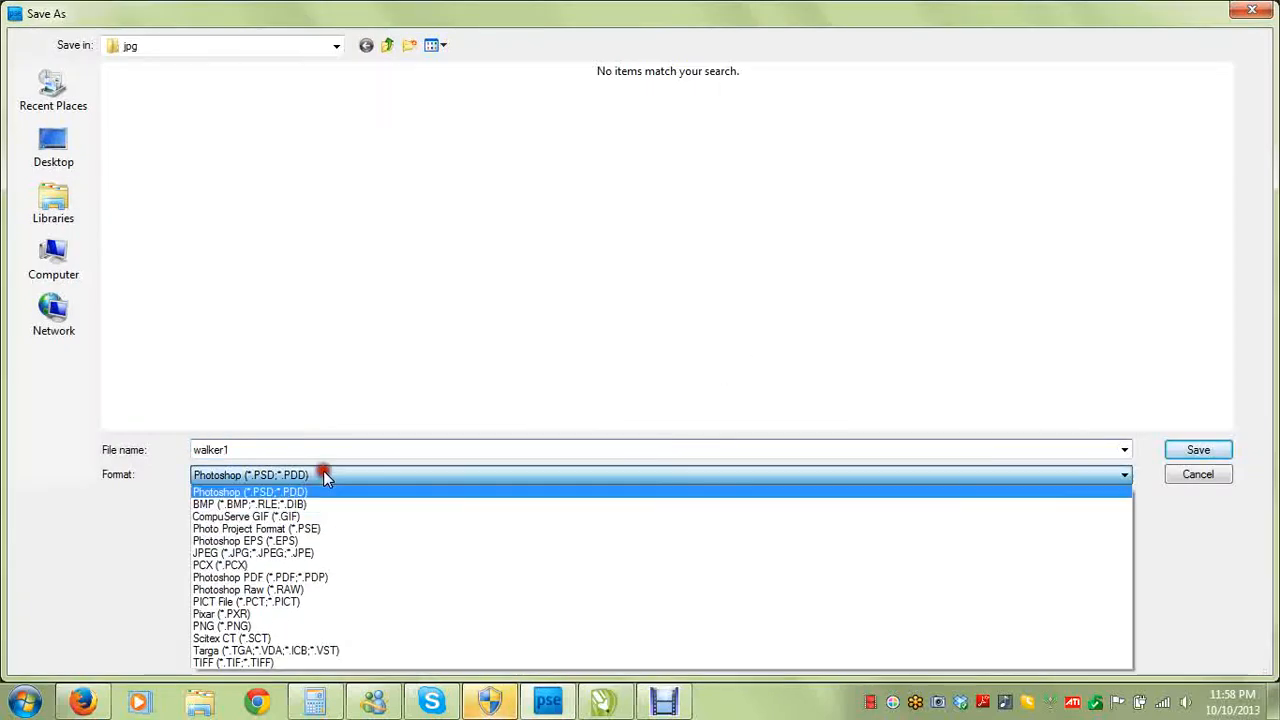
{"action": "left_click", "coordinate": [278, 553]}
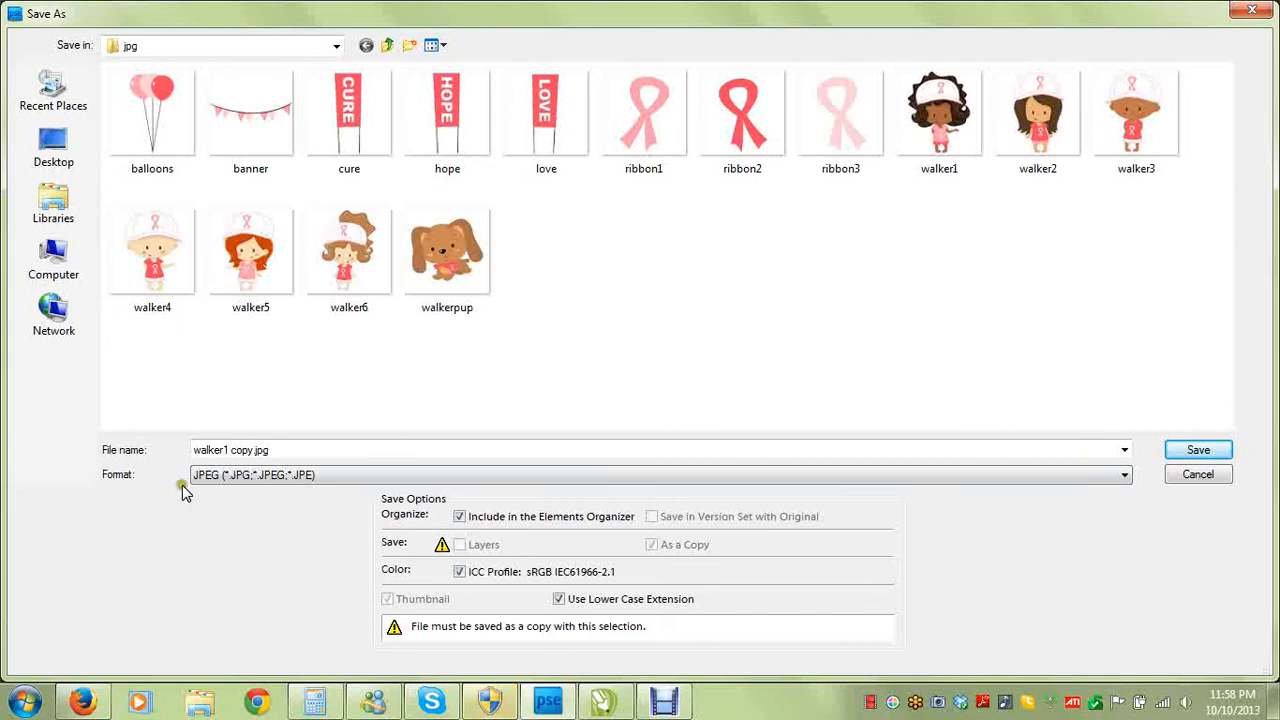
{"action": "left_click", "coordinate": [1198, 476]}
Save the image as a JPEG copy named watermarked in the jpg folder, with Maximum quality 10 and Baseline ("Standard") format.
{"action": "left_click", "coordinate": [20, 52]}
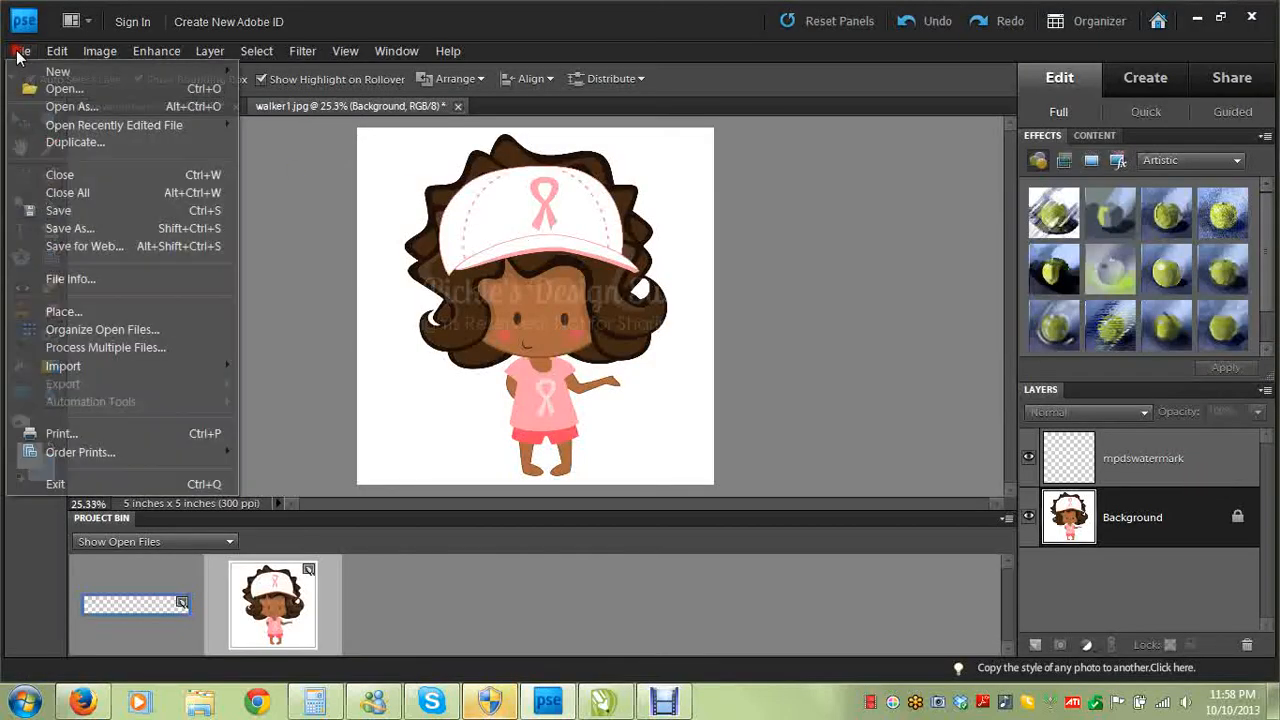
{"action": "left_click", "coordinate": [61, 229]}
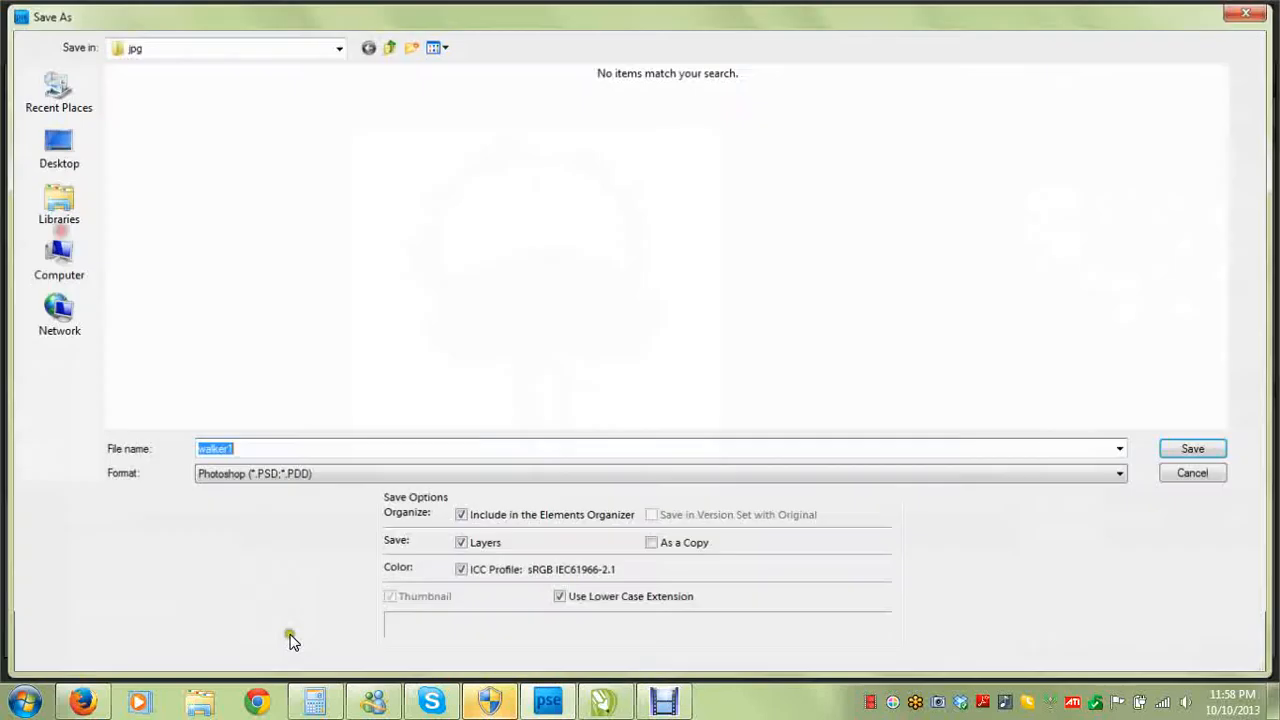
{"action": "left_click", "coordinate": [250, 476]}
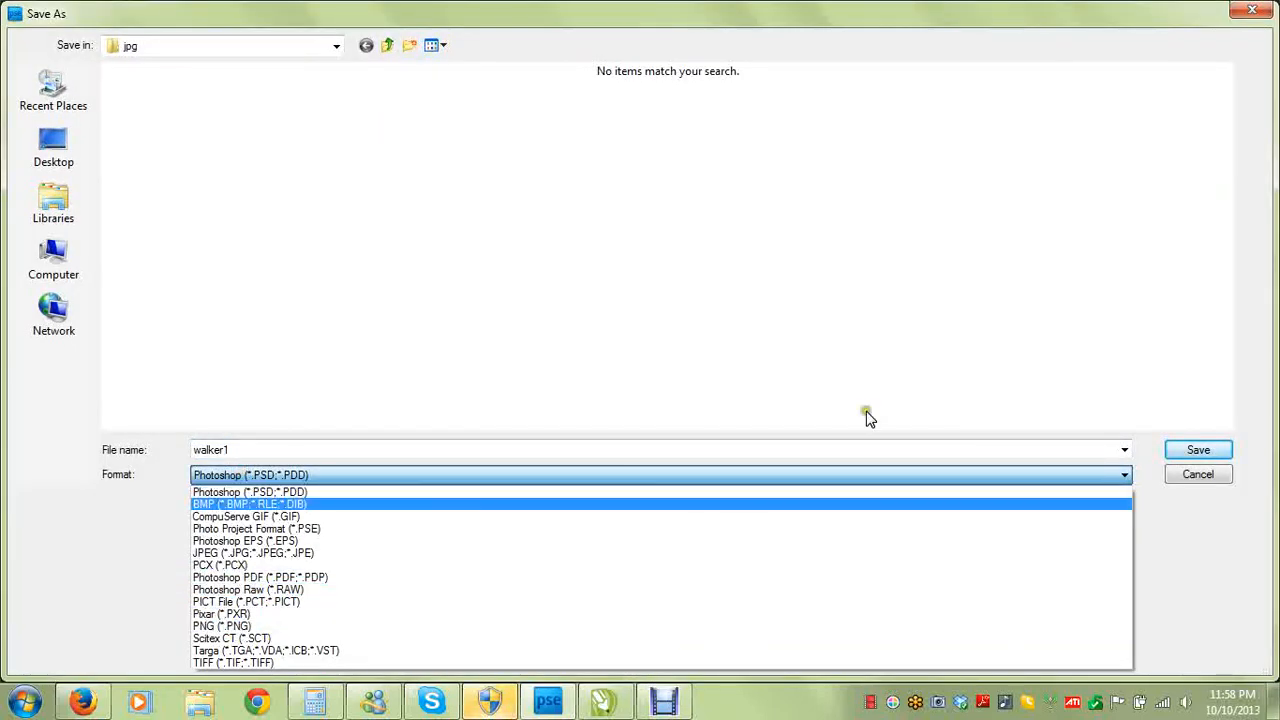
{"action": "left_click", "coordinate": [1190, 484]}
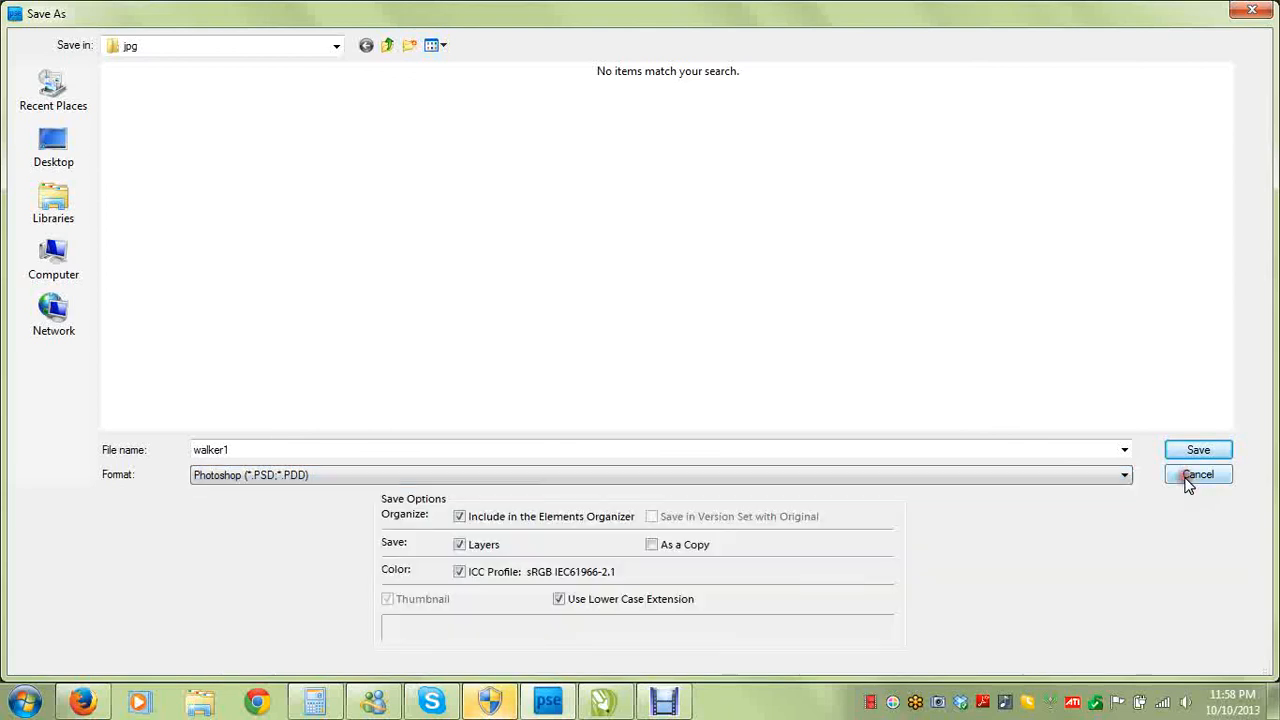
{"action": "left_click", "coordinate": [258, 478]}
{"action": "left_click", "coordinate": [272, 556]}
{"action": "left_click", "coordinate": [277, 450]}
{"action": "double_click", "coordinate": [277, 450]}
{"action": "type", "text": "watermarked"}
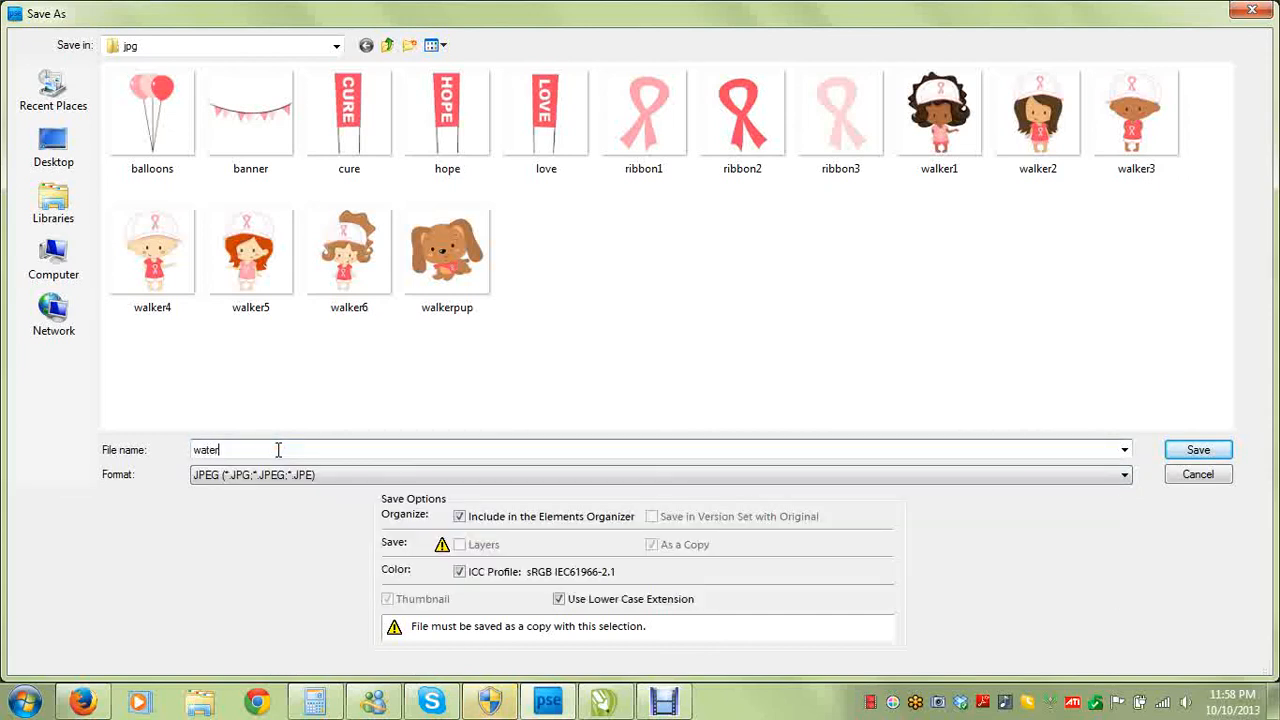
{"action": "left_click", "coordinate": [1188, 454]}
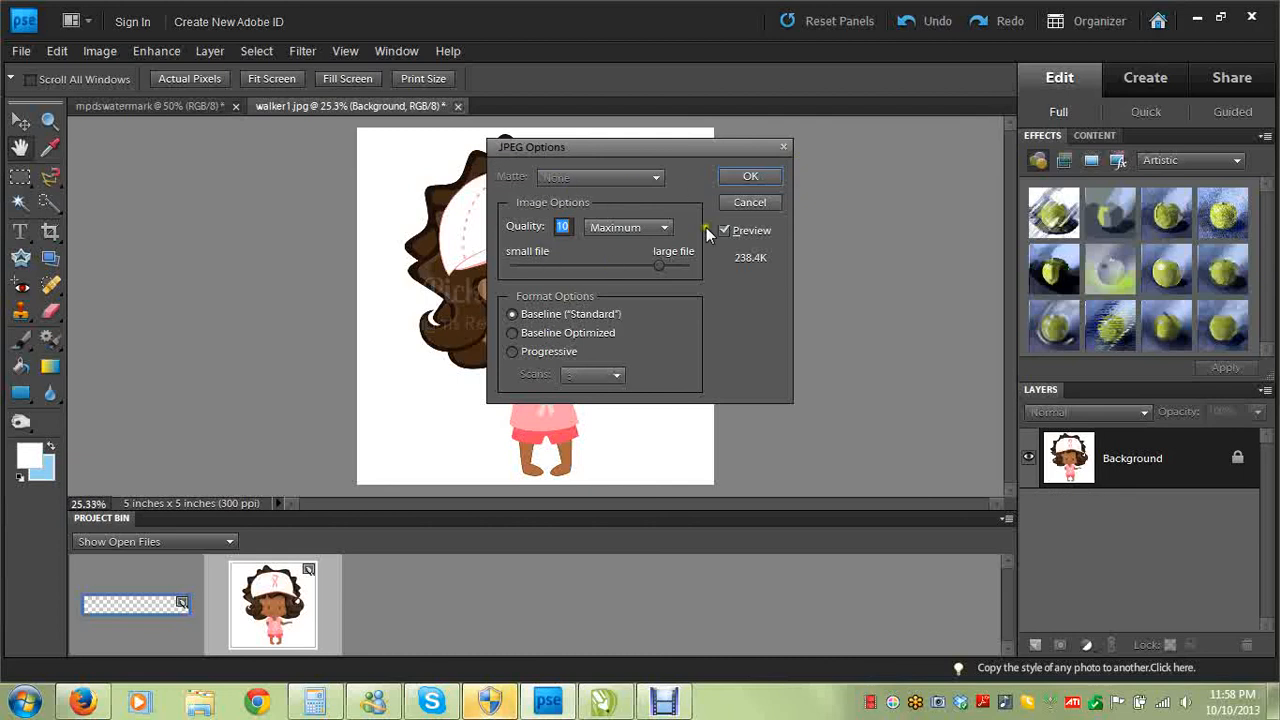
{"action": "left_click", "coordinate": [745, 178]}
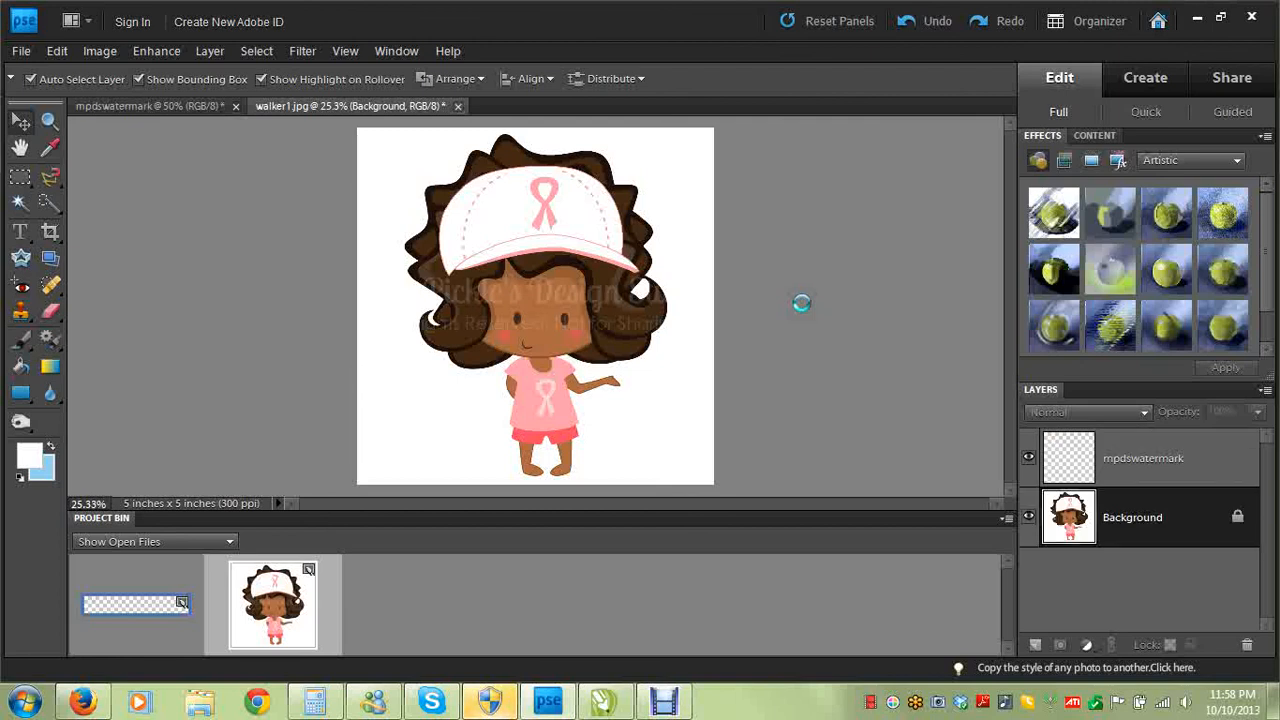
Open the watermarked file from the jpg folder to check the saved copy.
{"action": "left_click", "coordinate": [21, 51]}
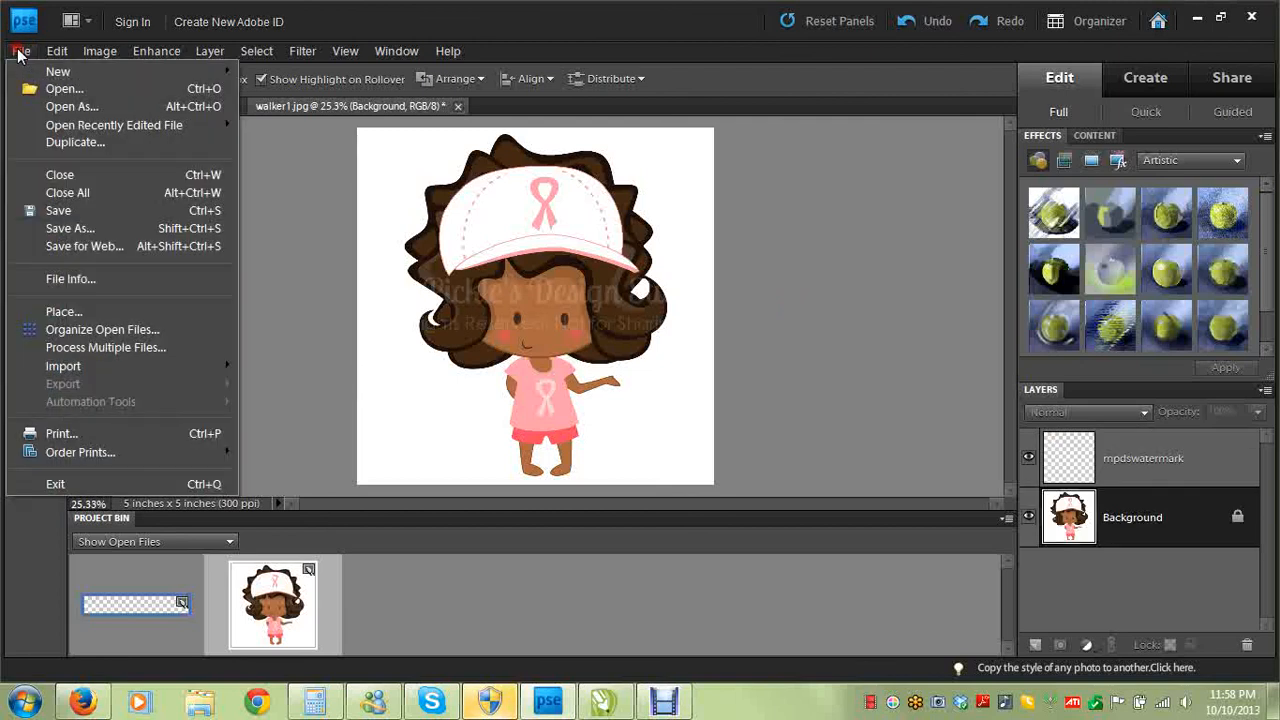
{"action": "left_click", "coordinate": [50, 88]}
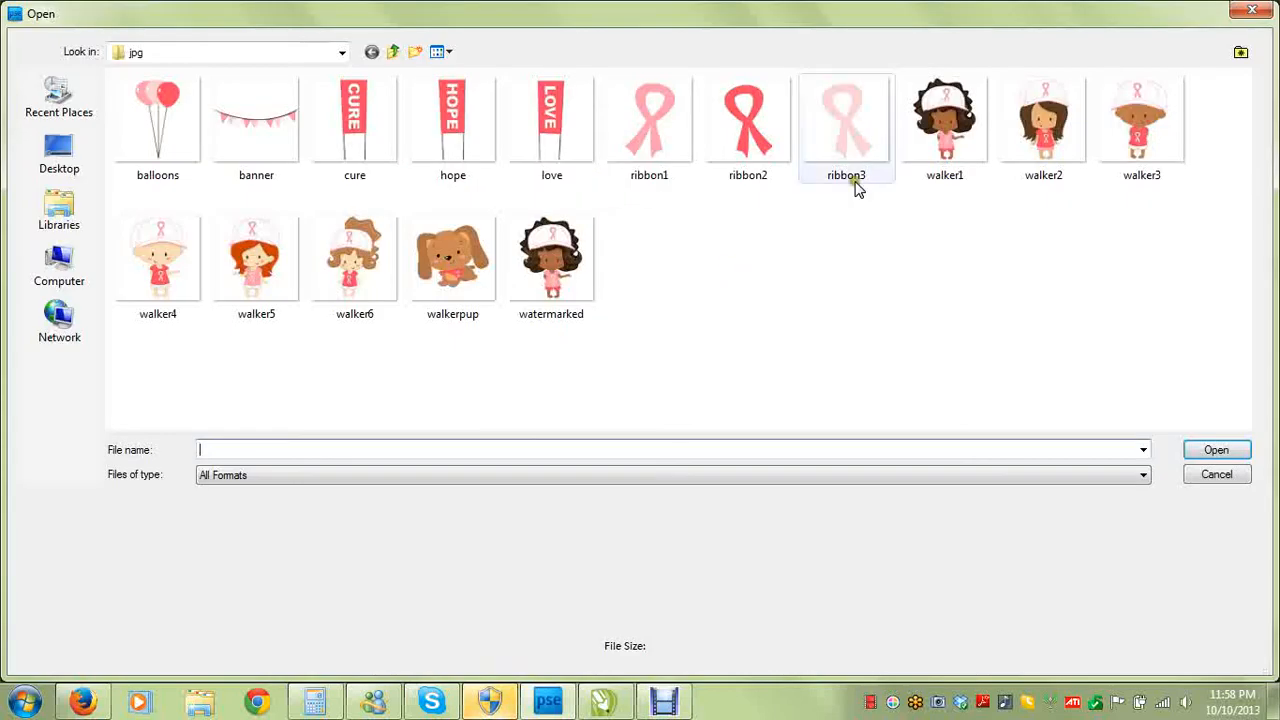
{"action": "left_click", "coordinate": [560, 280]}
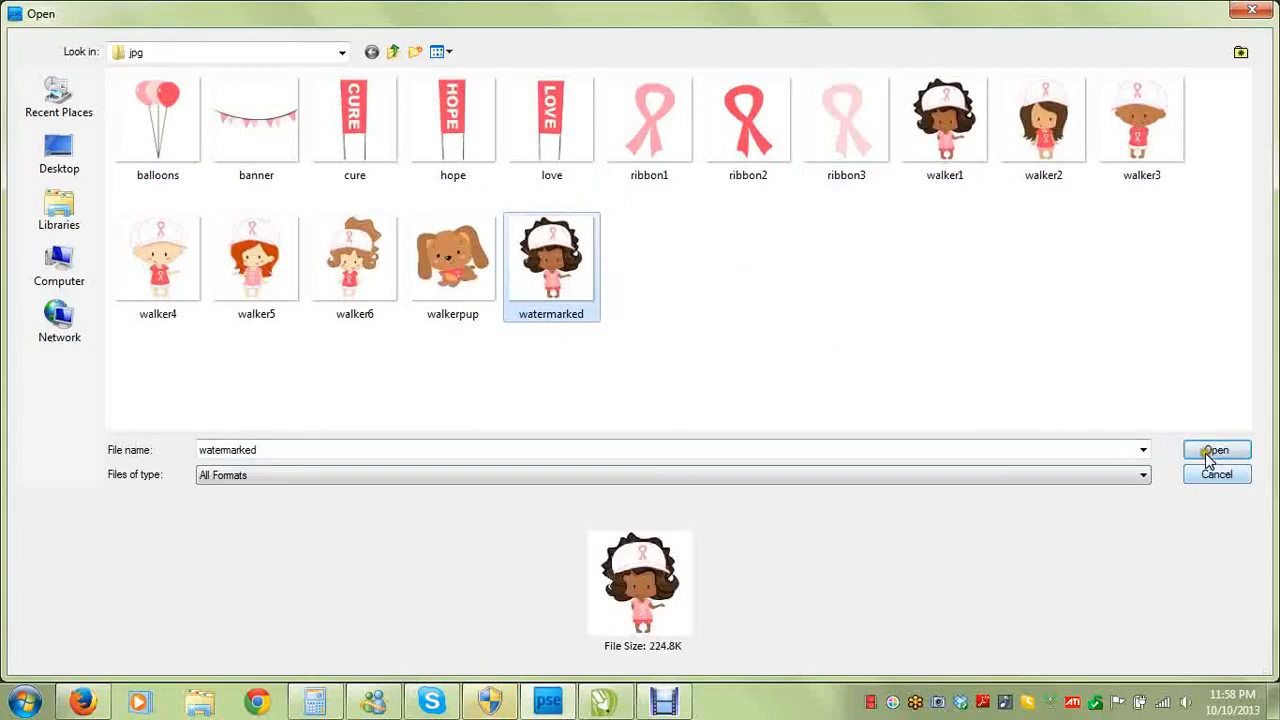
{"action": "left_click", "coordinate": [1216, 451]}
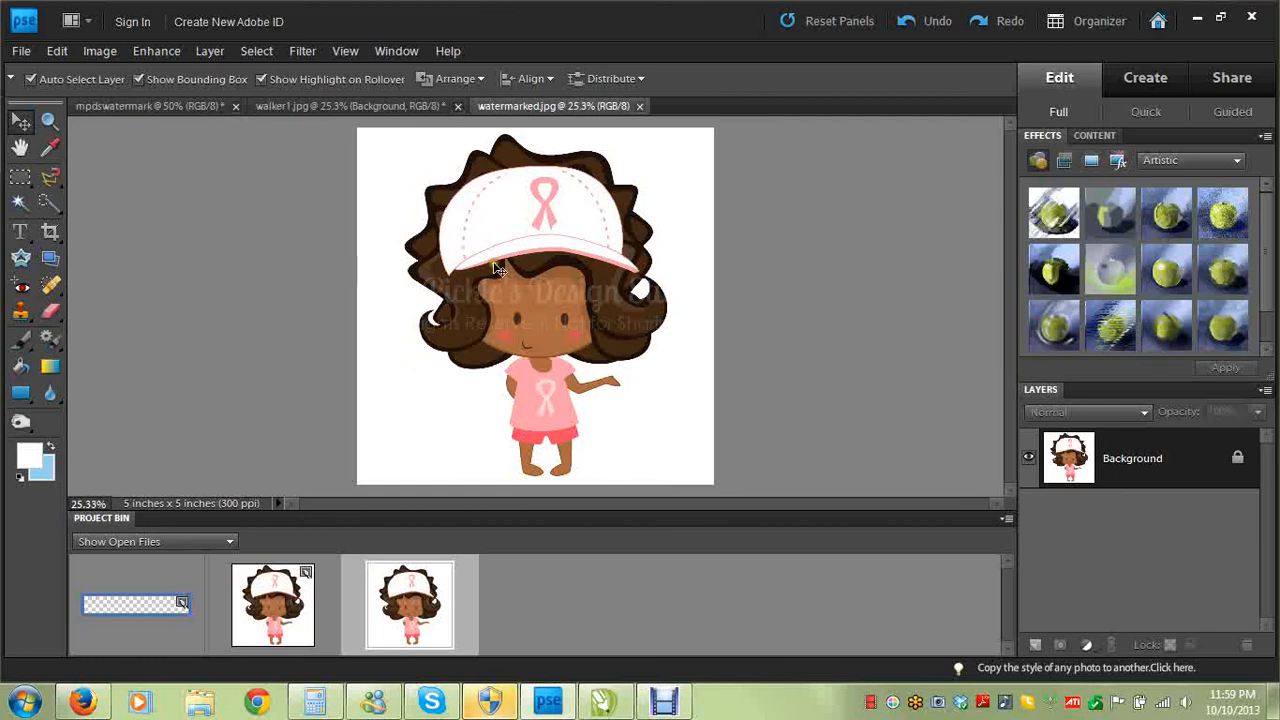
Start quitting the program and cancel instead of deciding whether to save walker1.
{"action": "left_click", "coordinate": [1251, 22]}
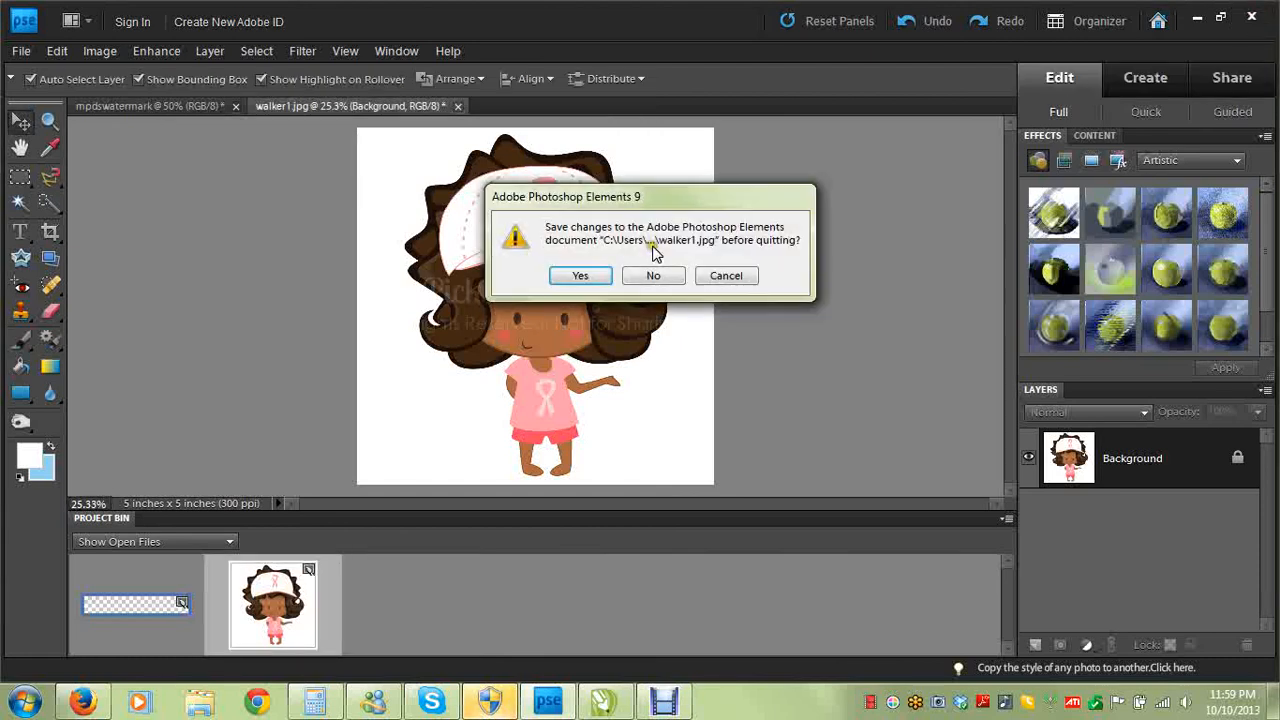
{"action": "left_click", "coordinate": [705, 280]}
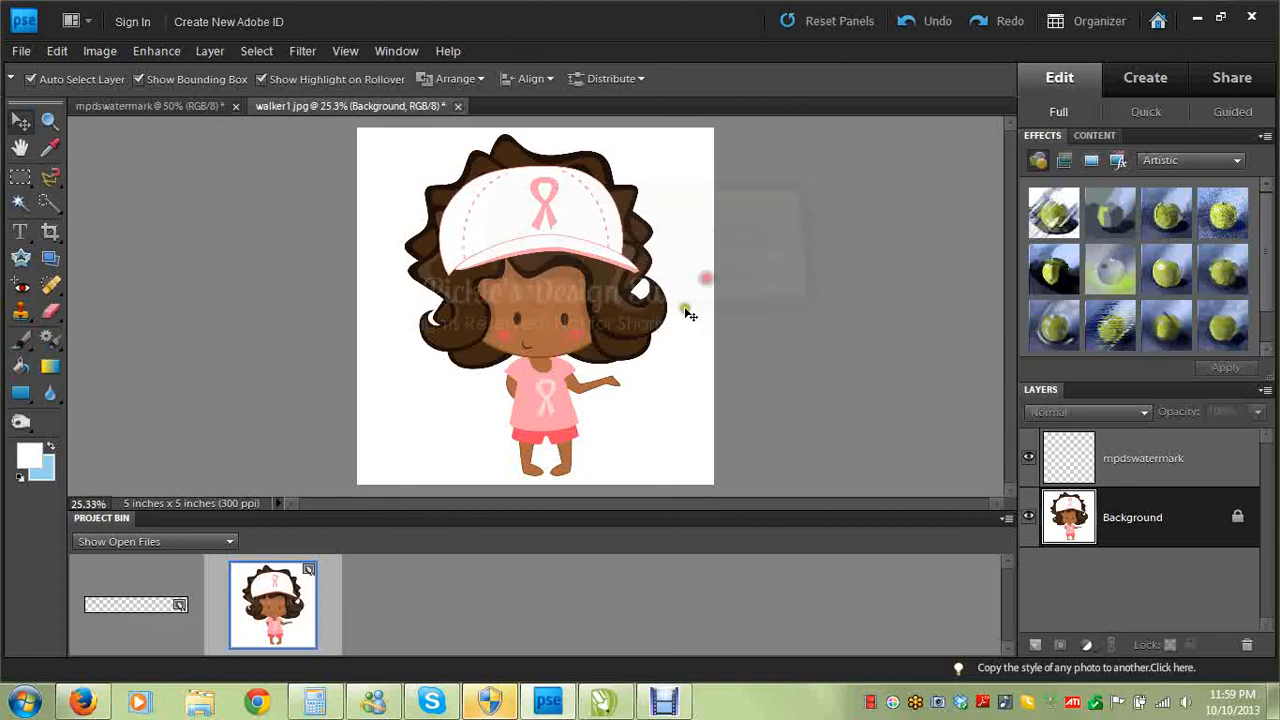
{"action": "left_click", "coordinate": [664, 700]}
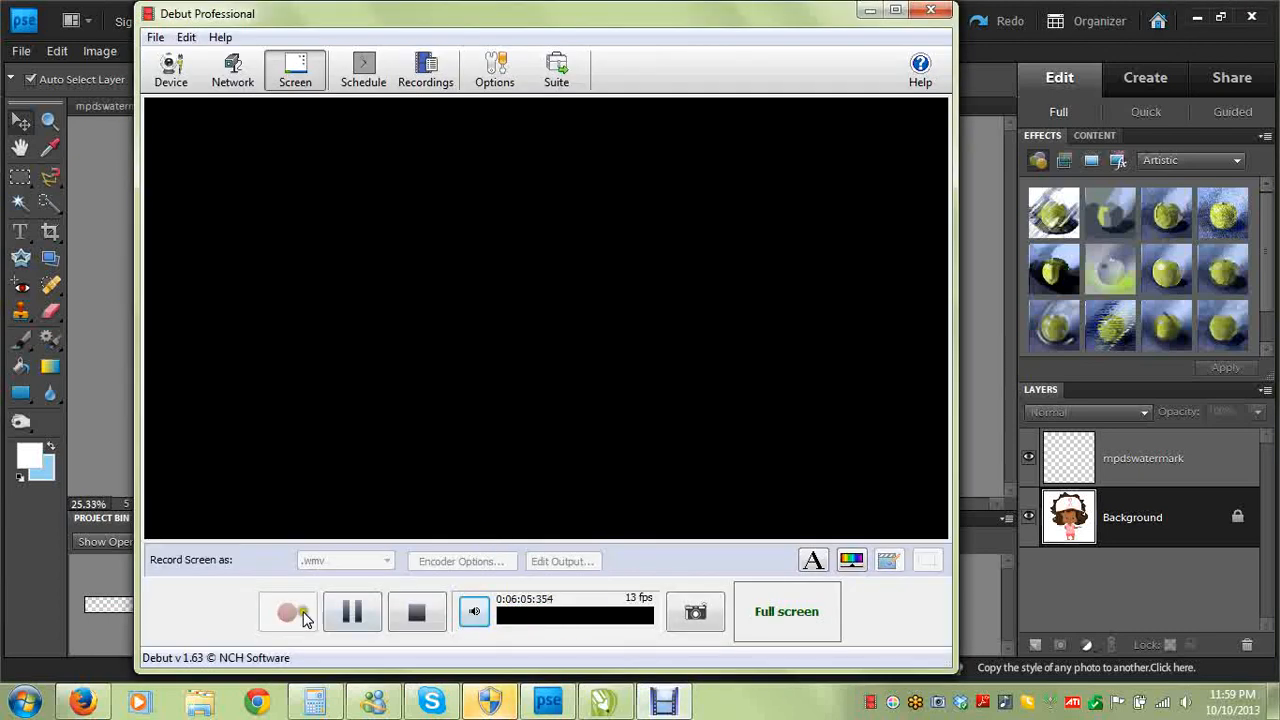